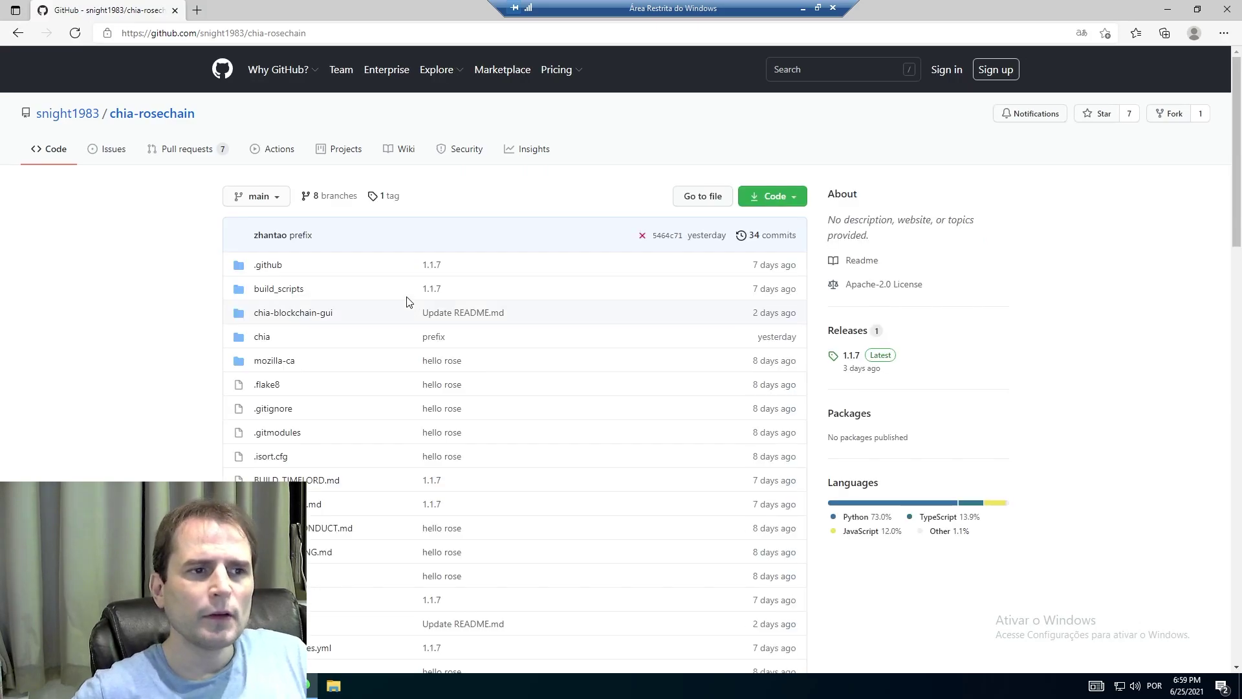
Download ChiaRoseSetup-1.1.756.exe from the 1.1.7 release page linked in the repository's README.
scroll(303, 283, "down", 10)
scroll(282, 278, "down", 15)
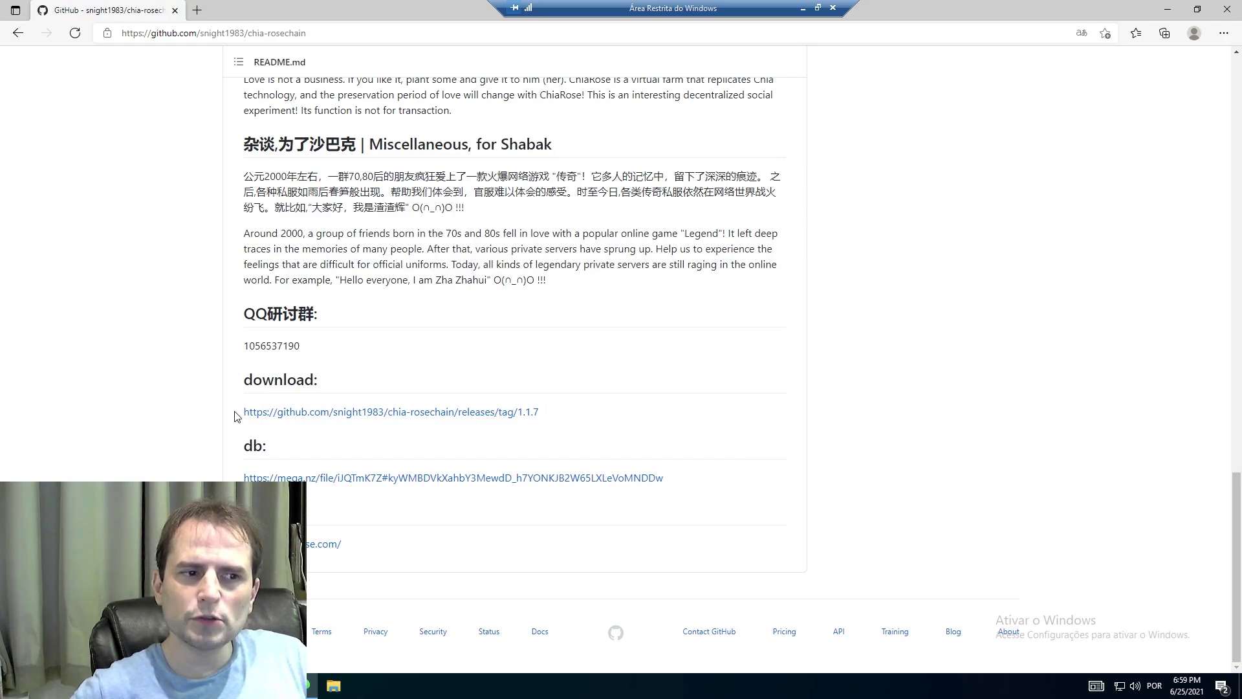
left_click(521, 420)
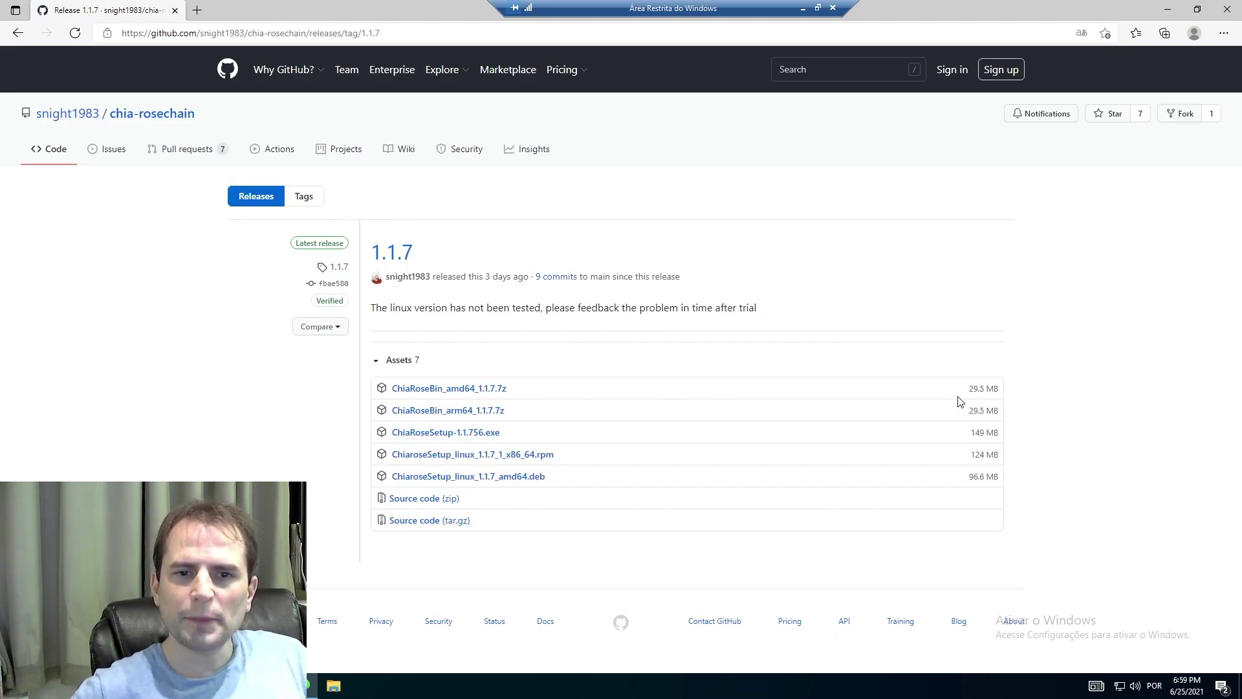
left_click(482, 432)
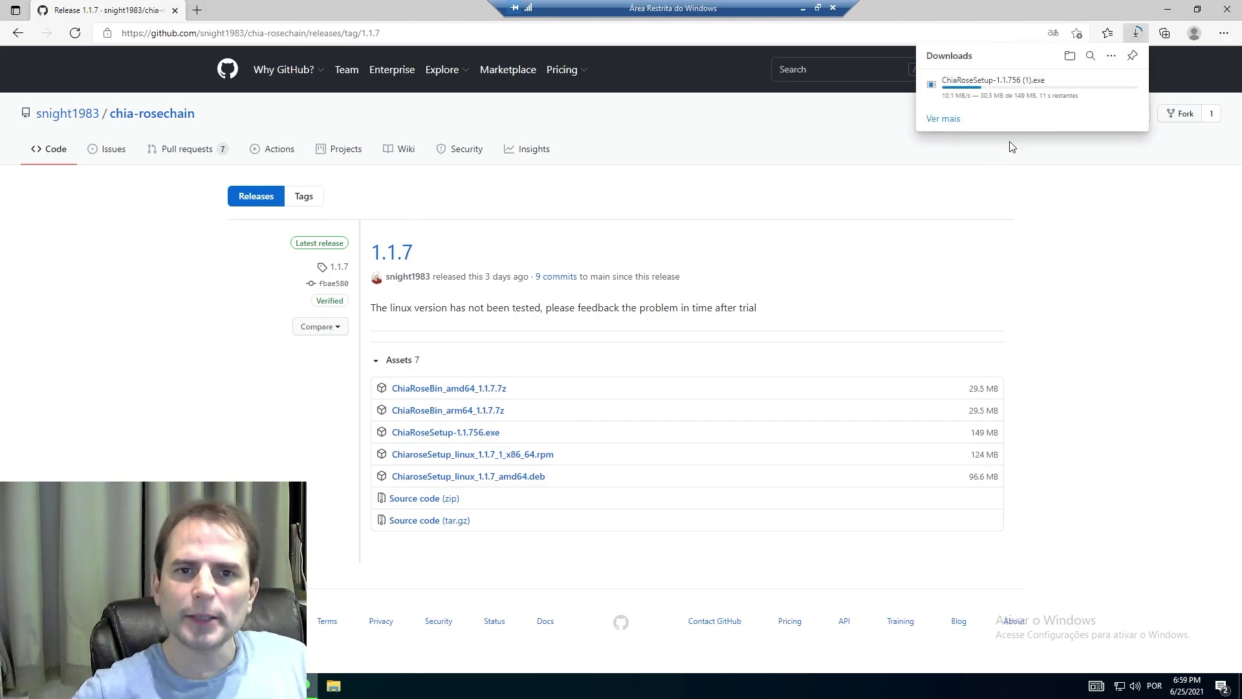
Open the VirusTotal website in a new tab and dismiss the page translation offer.
left_click(197, 9)
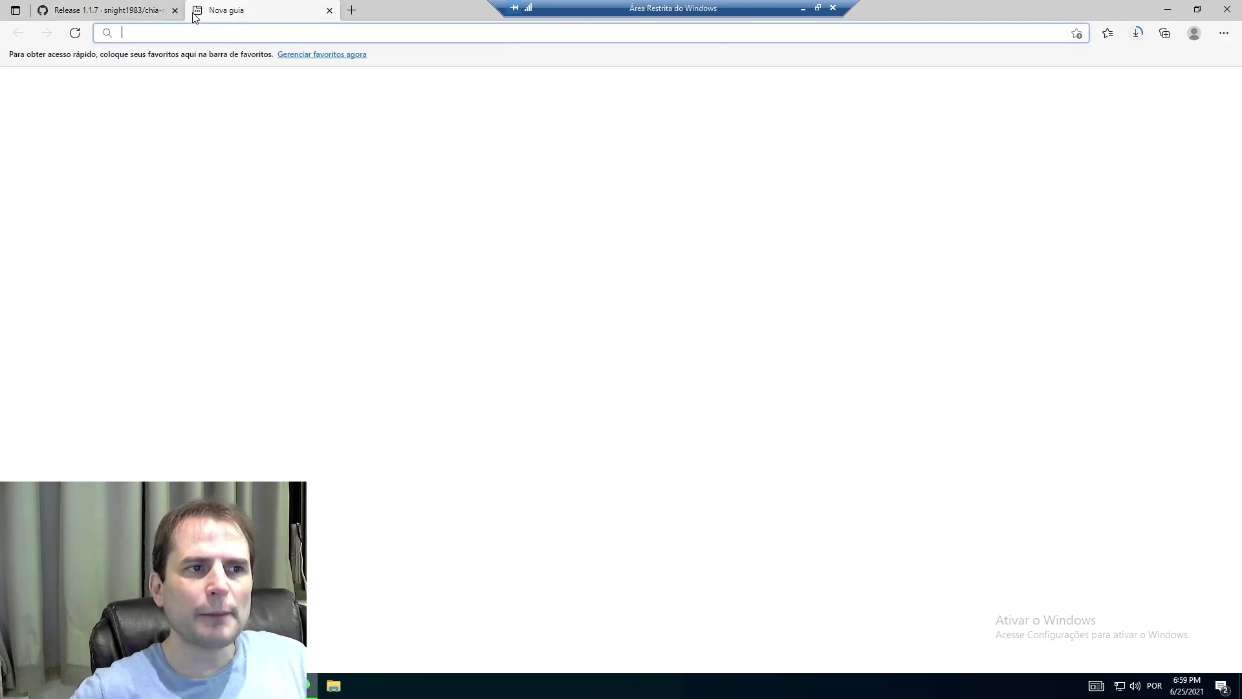
type(".")
key("BackSpace")
type("virus")
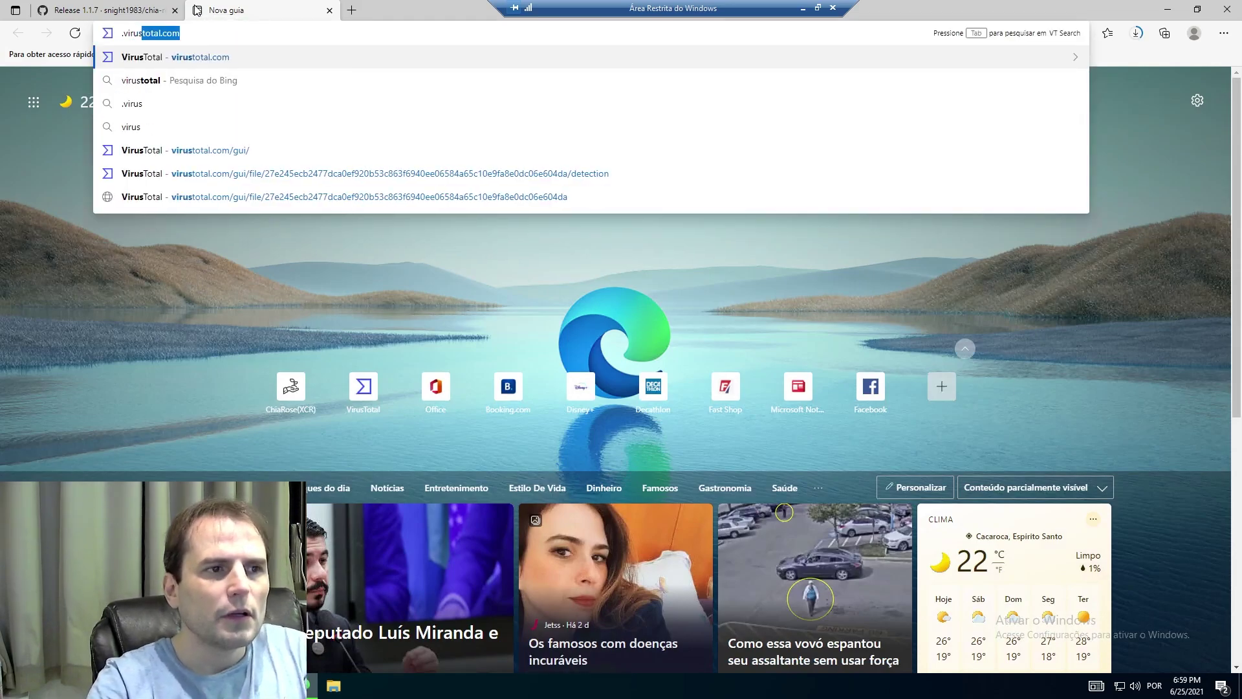
key("Return")
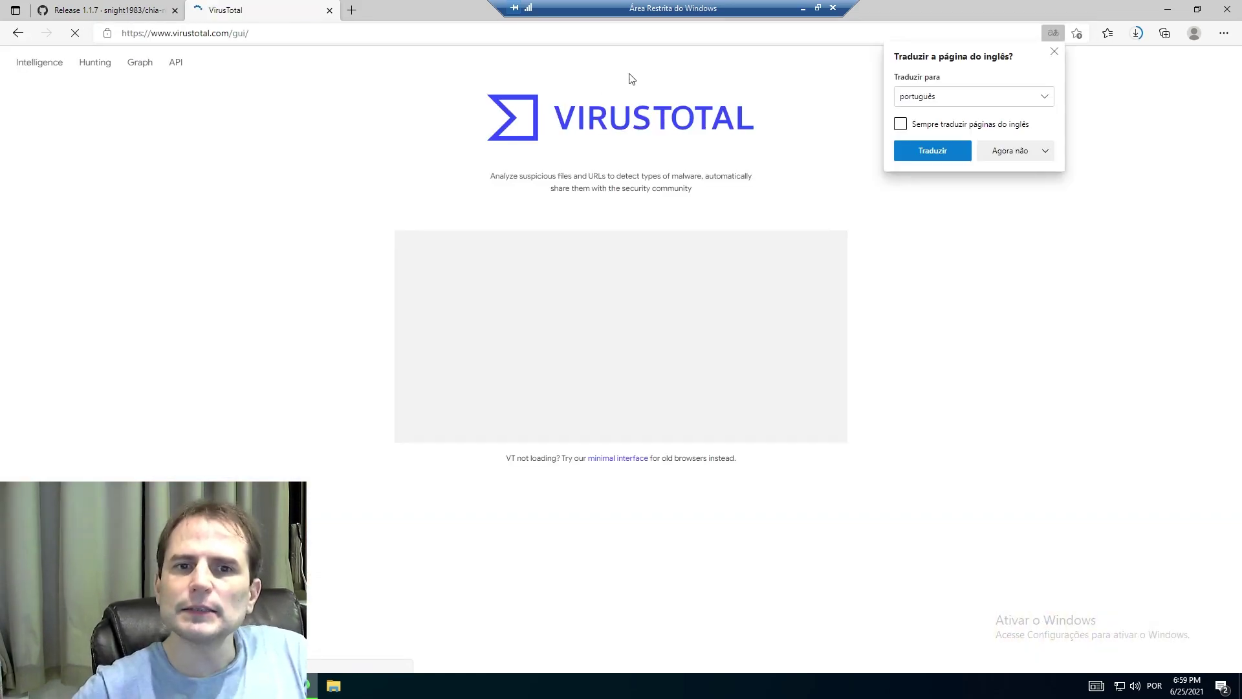
left_click(1056, 52)
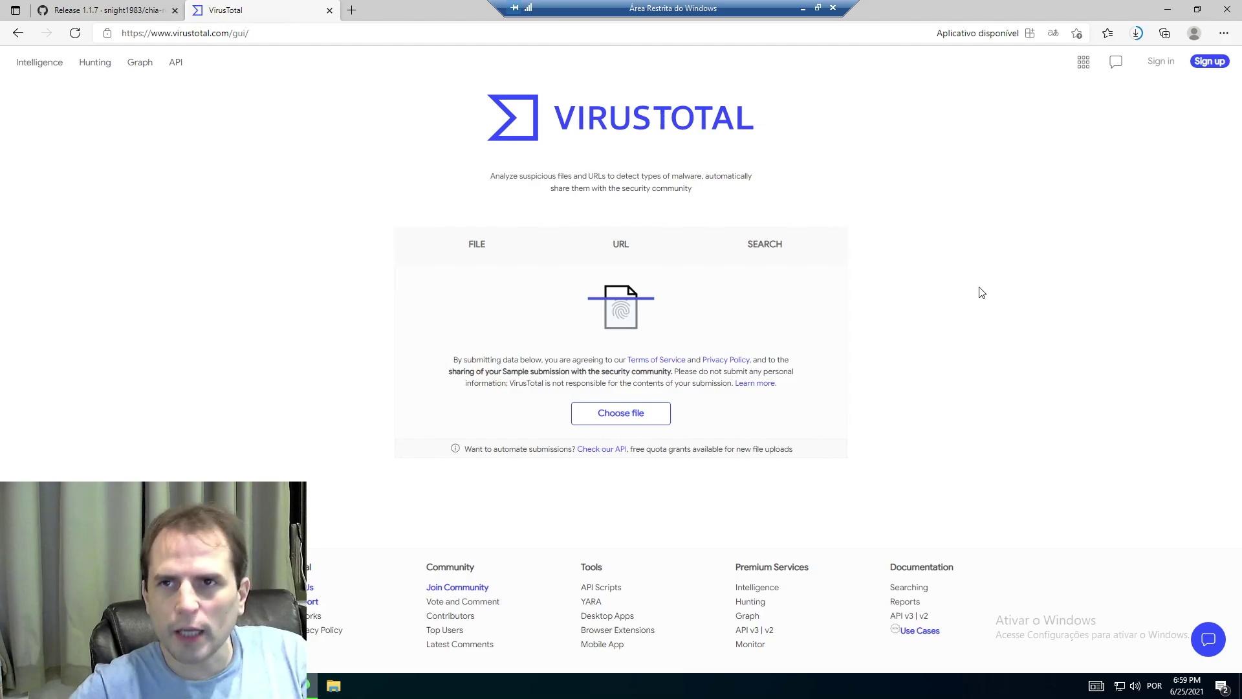
key("alt+Tab")
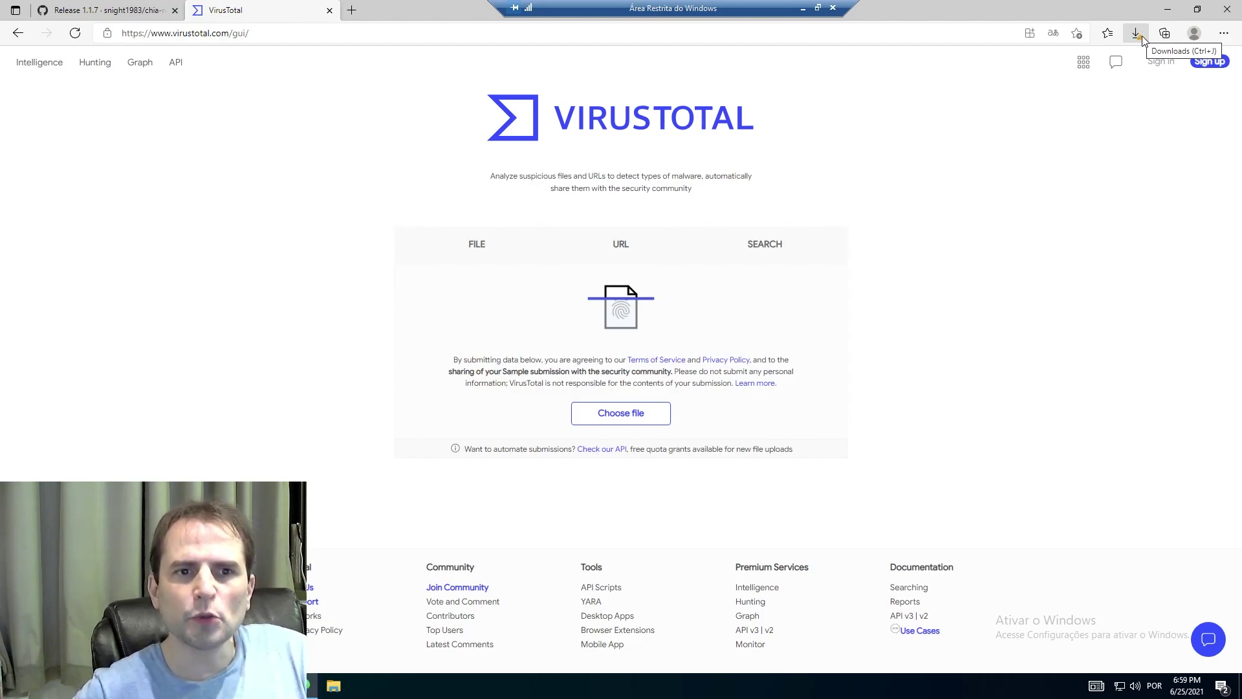
Keep the blocked ChiaRoseSetup-1.1.756 (1).exe download despite the SmartScreen warning.
left_click(1136, 33)
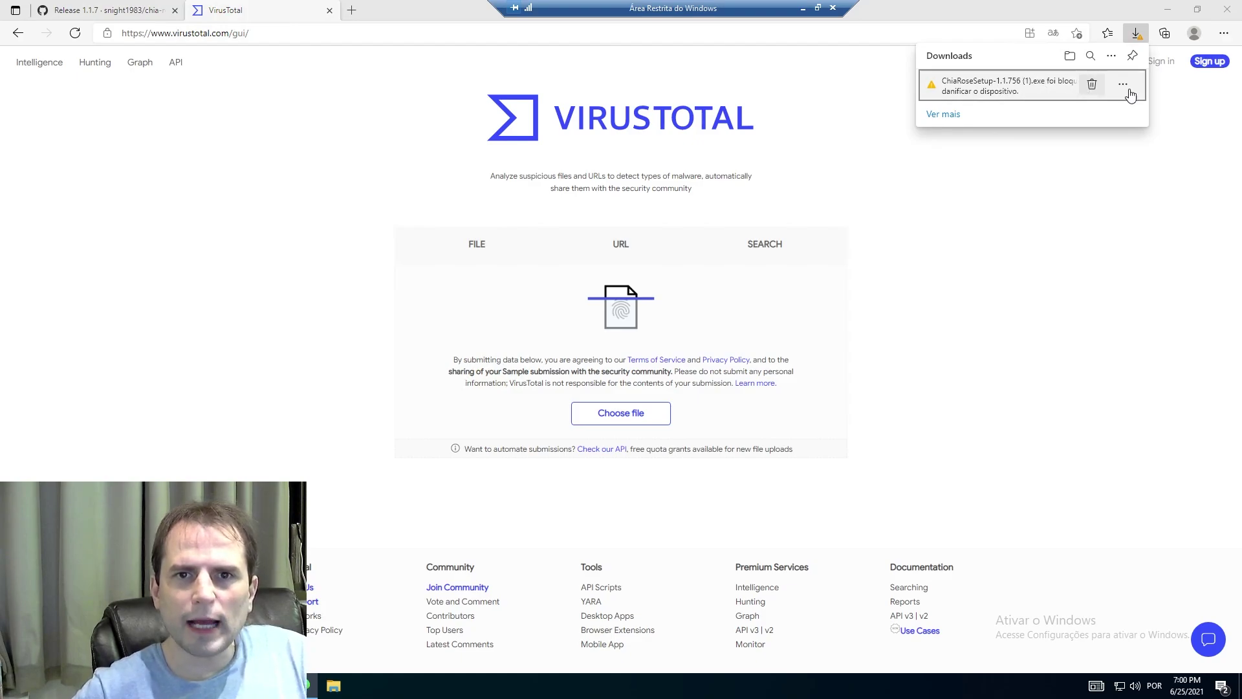
left_click(1126, 88)
left_click(1075, 129)
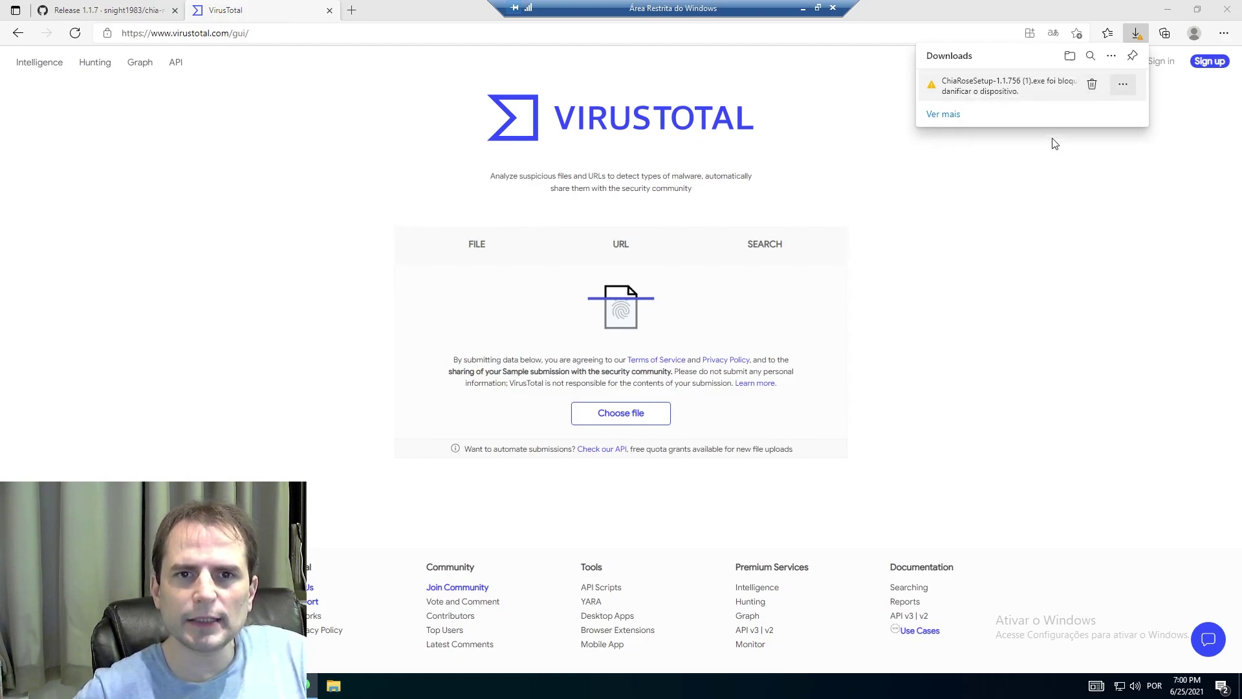
left_click(1008, 214)
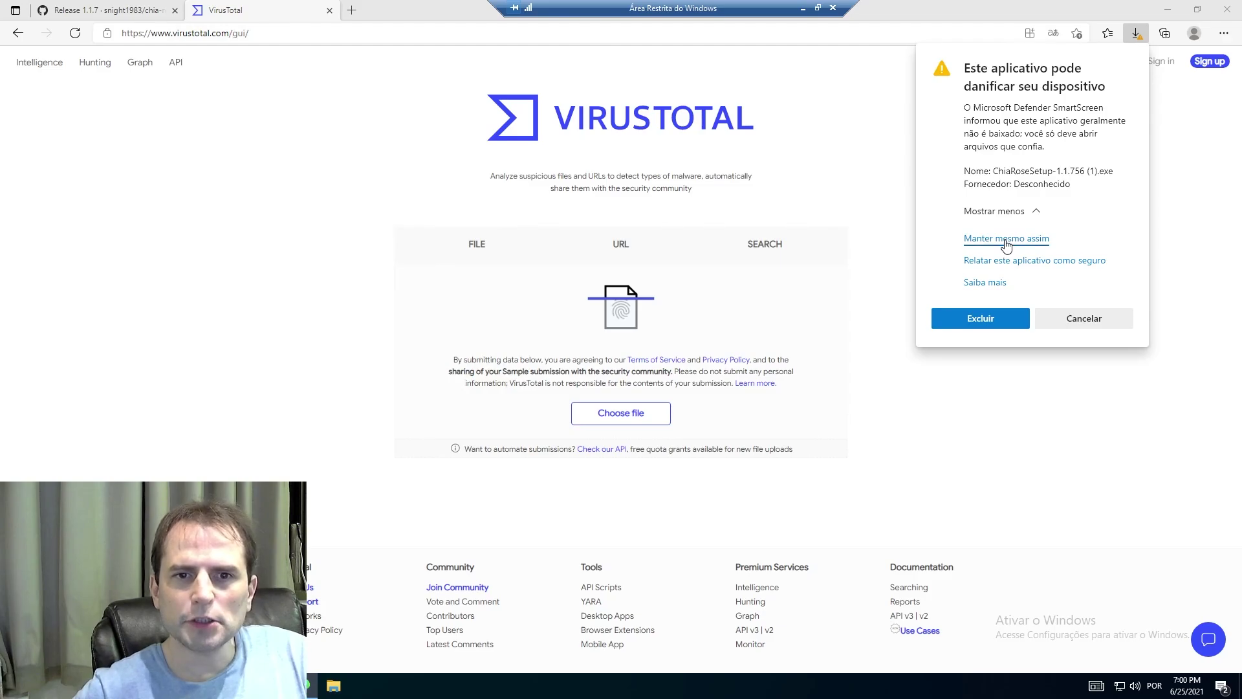
left_click(1003, 241)
mouse_move(965, 97)
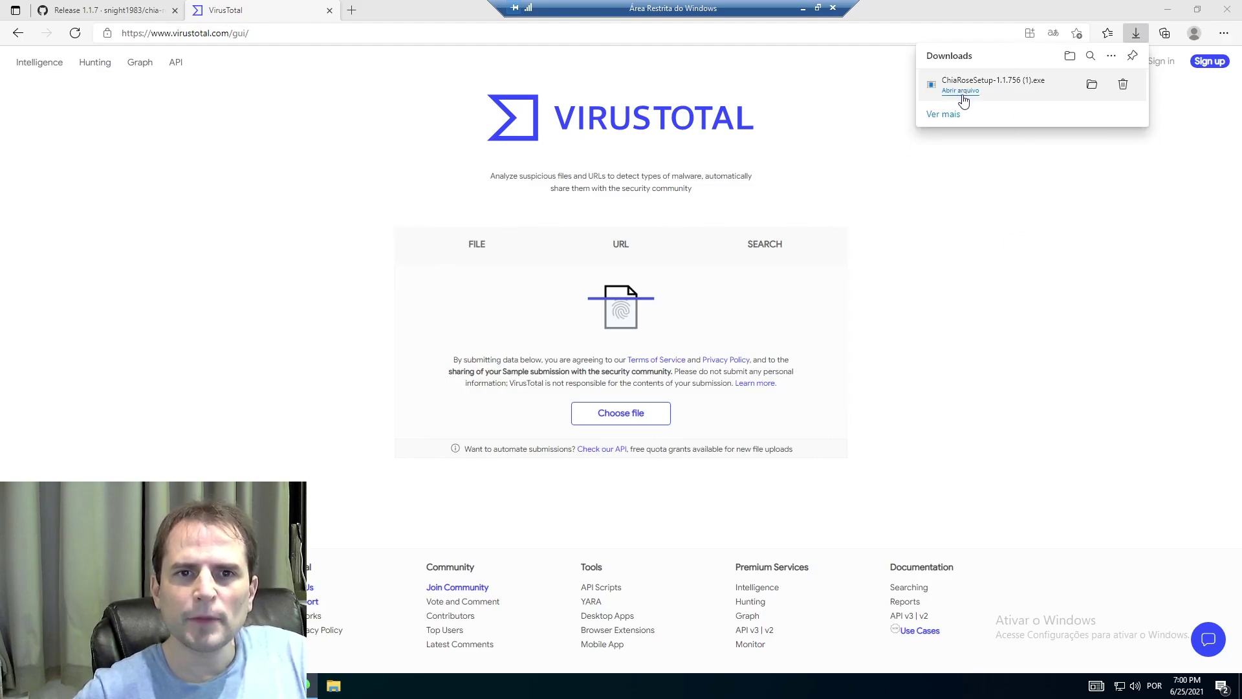
Show the downloaded ChiaRoseSetup-1.1.756 (1) in its folder, submit it to VirusTotal for a malware check, and close the VirusTotal tab.
left_click(1094, 86)
left_click_drag(785, 202, 926, 176)
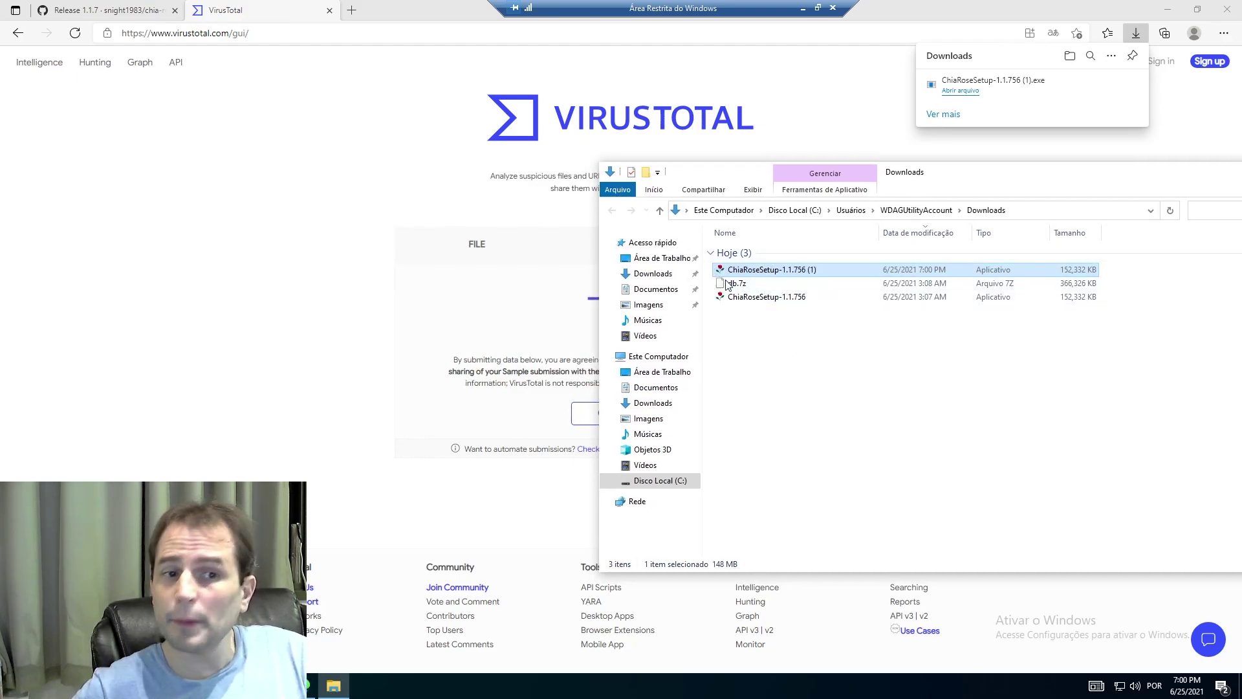
left_click_drag(760, 275, 562, 328)
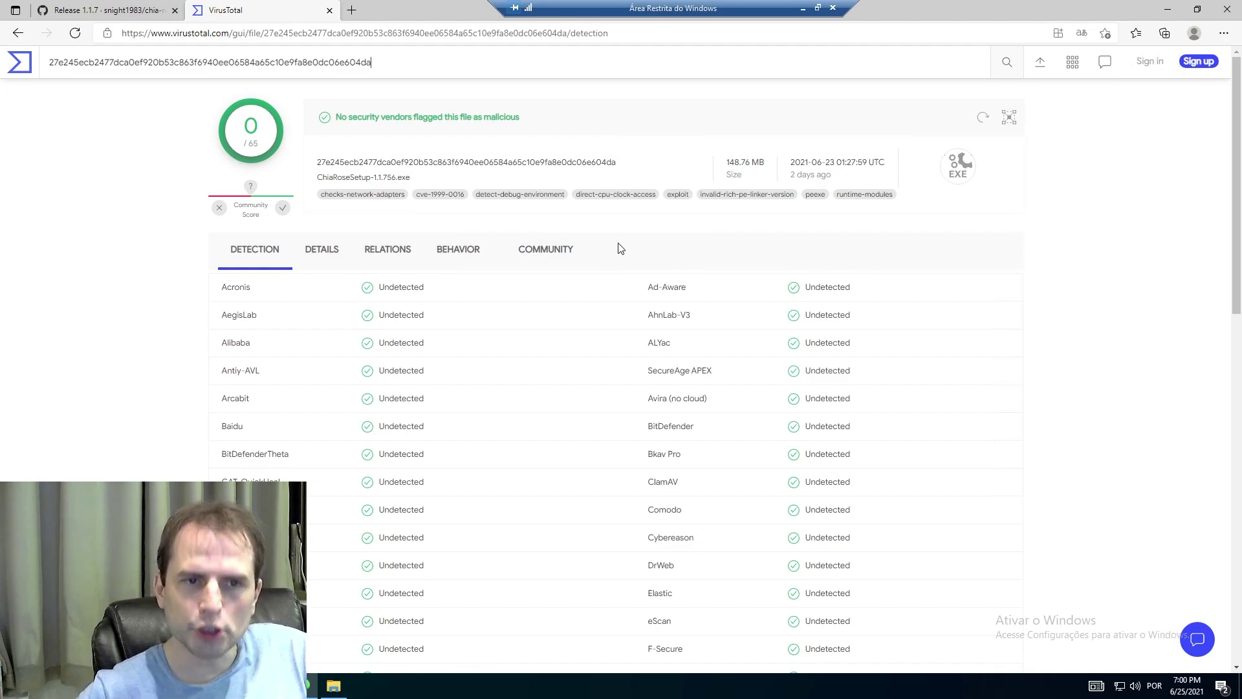
left_click(330, 12)
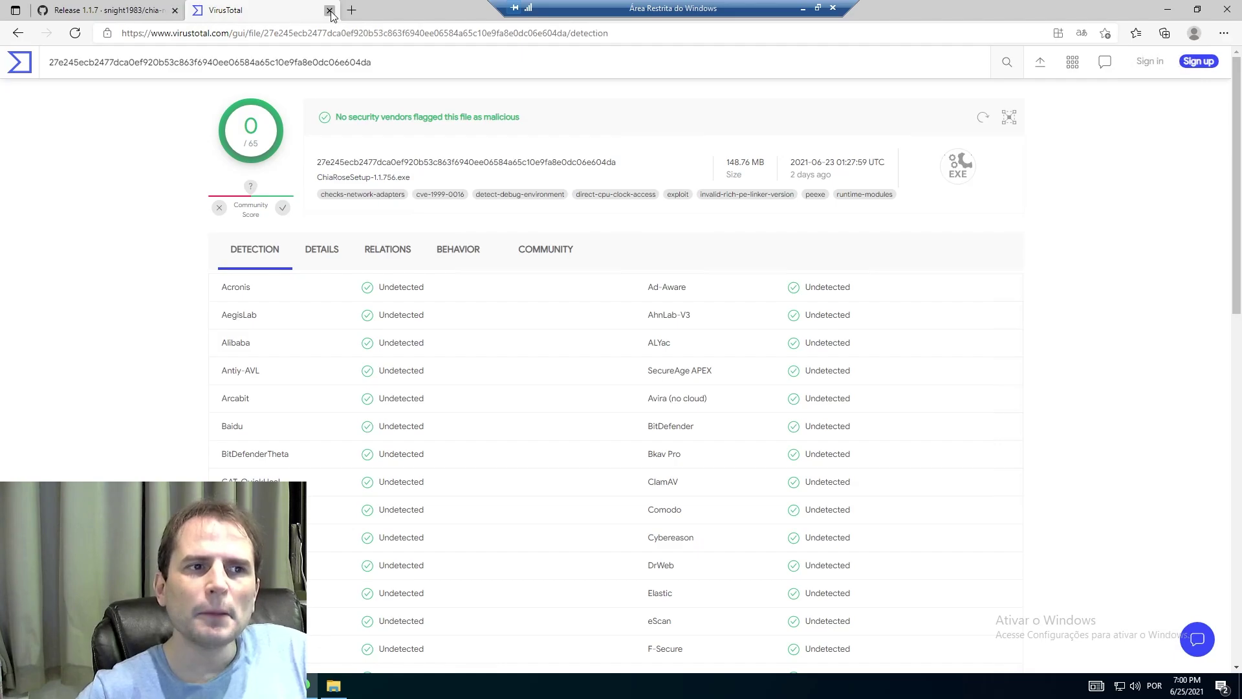
Run the ChiaRoseSetup-1.1.756 (1) installer from Downloads despite the SmartScreen warning and close the folder window.
left_click(348, 684)
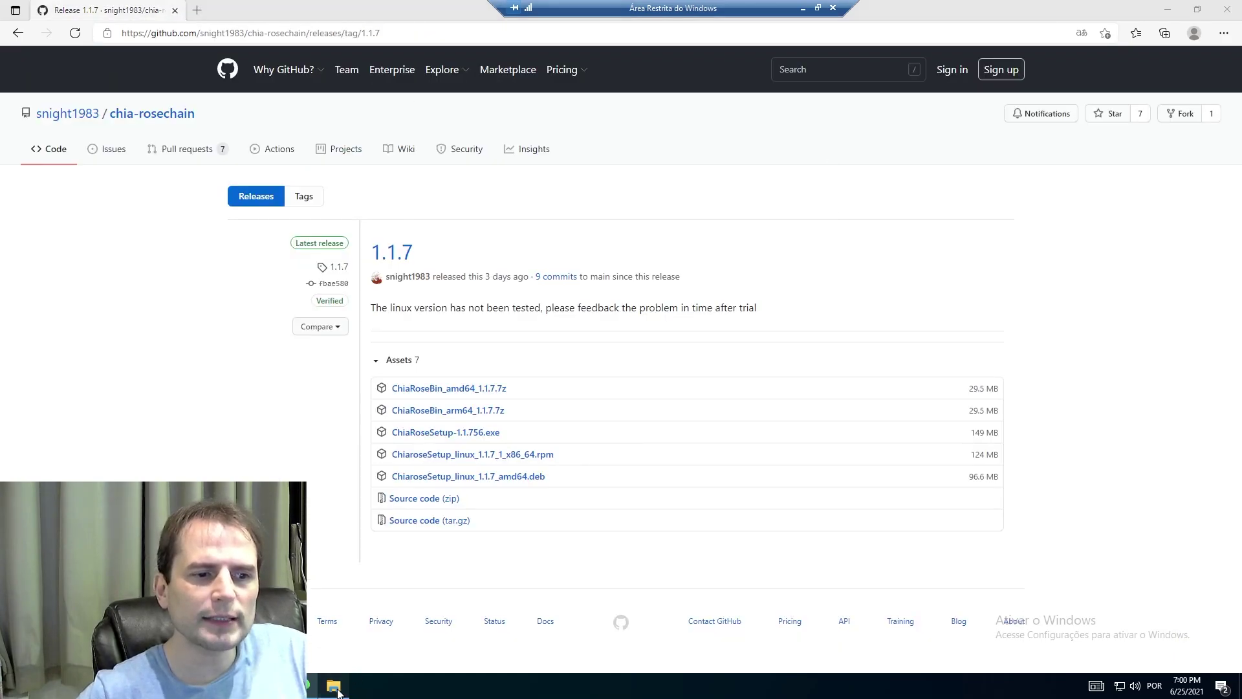
double_click(779, 276)
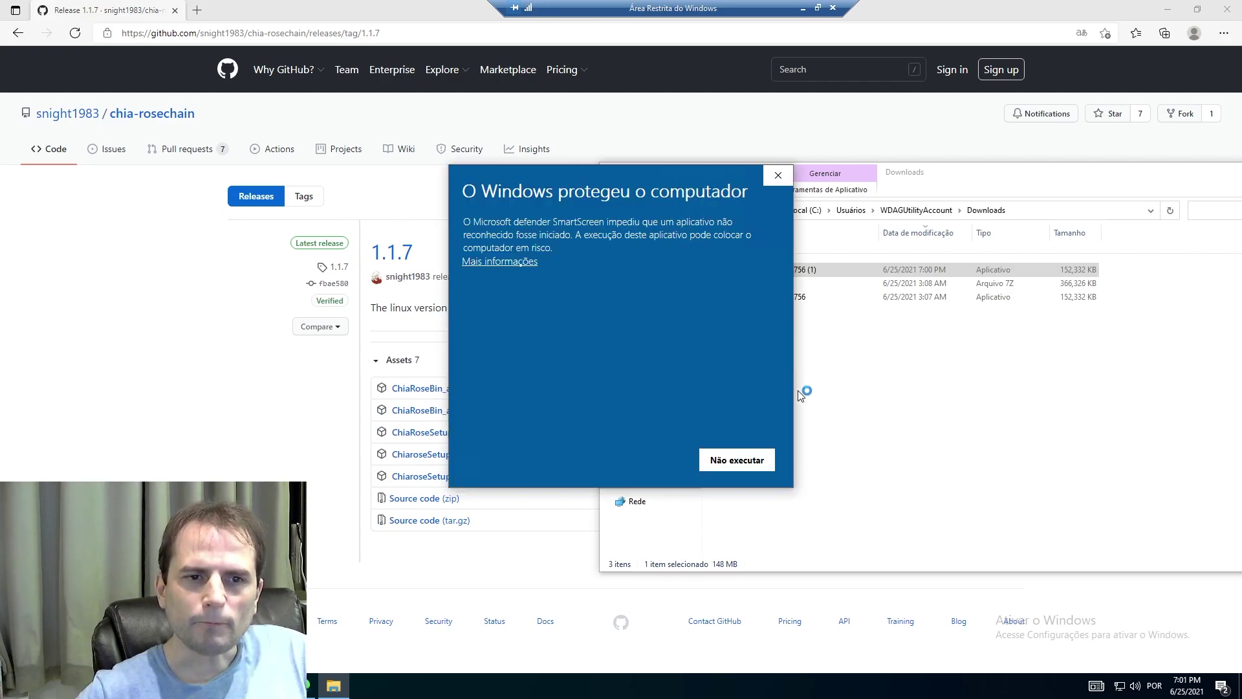
left_click(525, 262)
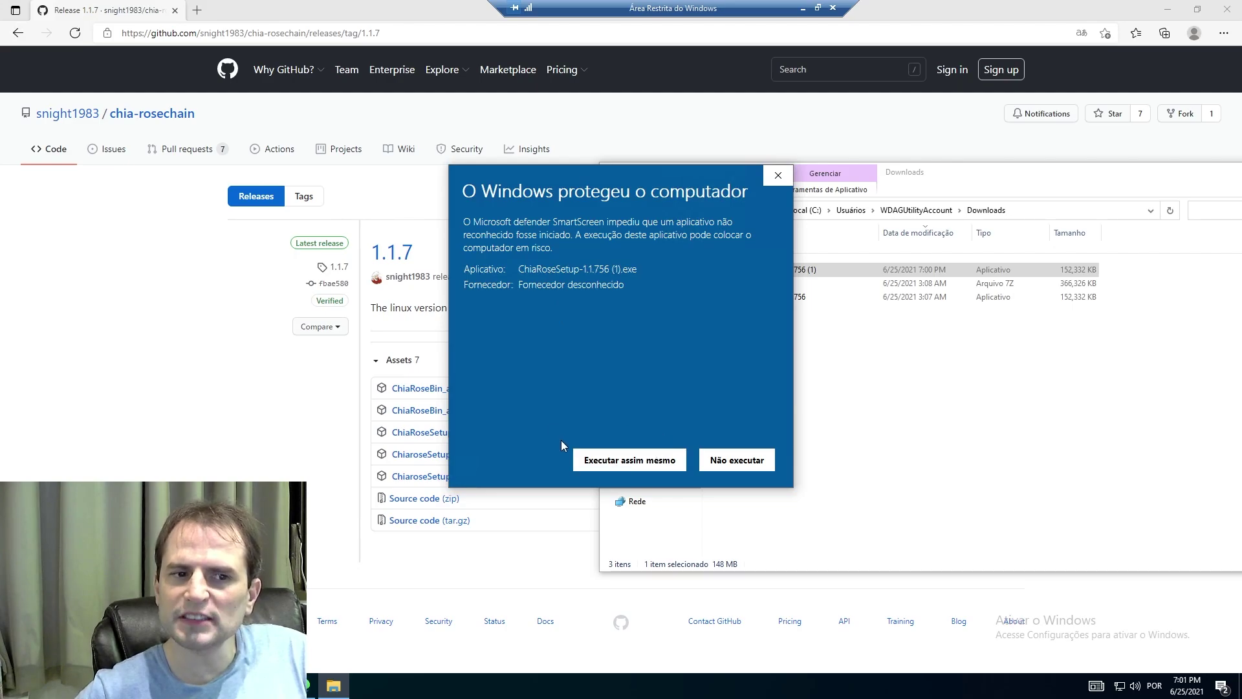
left_click(615, 465)
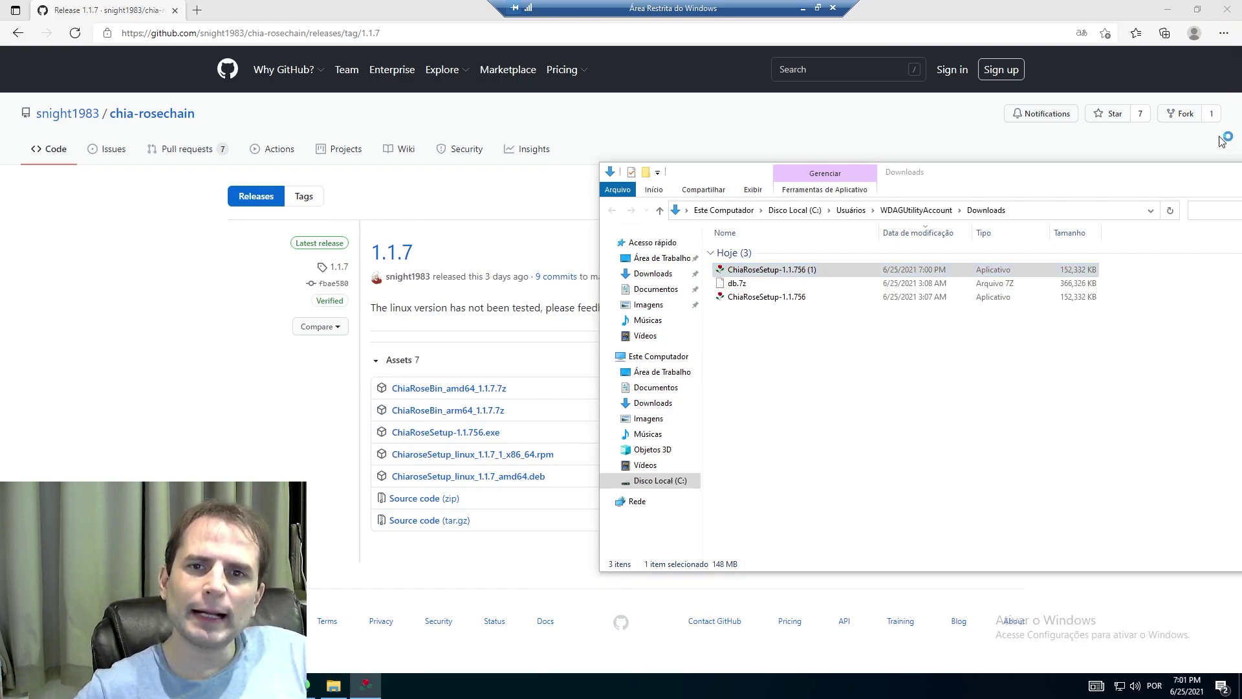
left_click_drag(1161, 177, 938, 179)
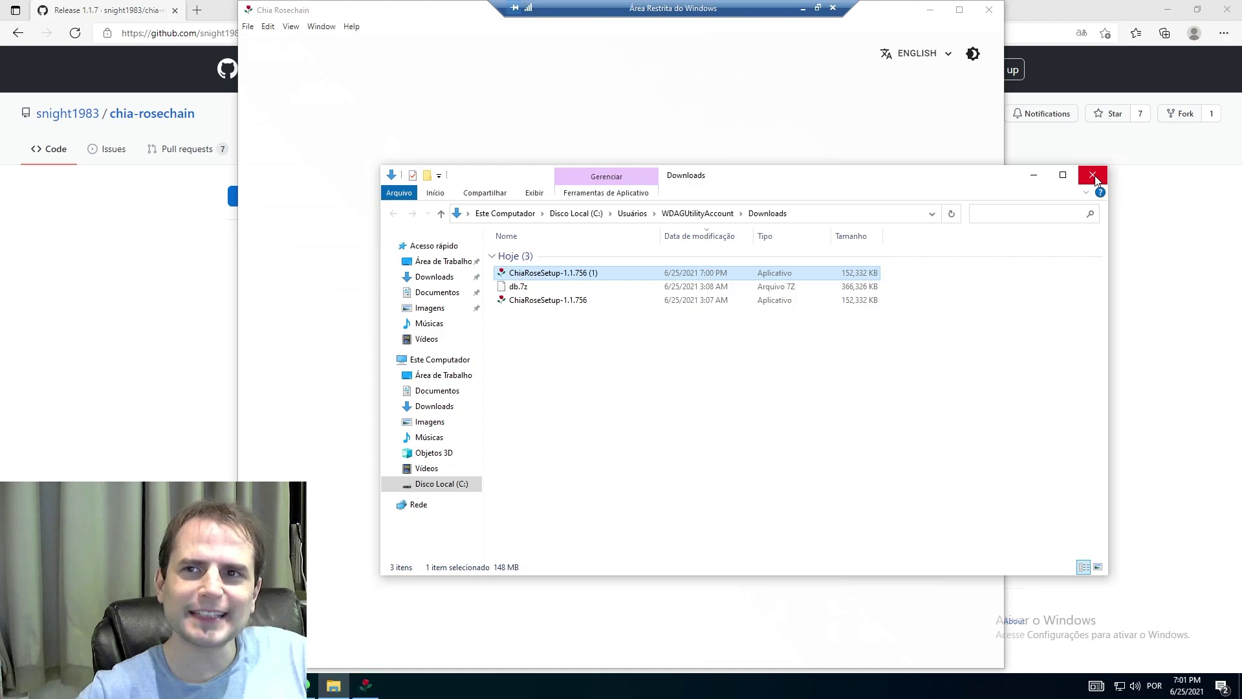
left_click(1091, 177)
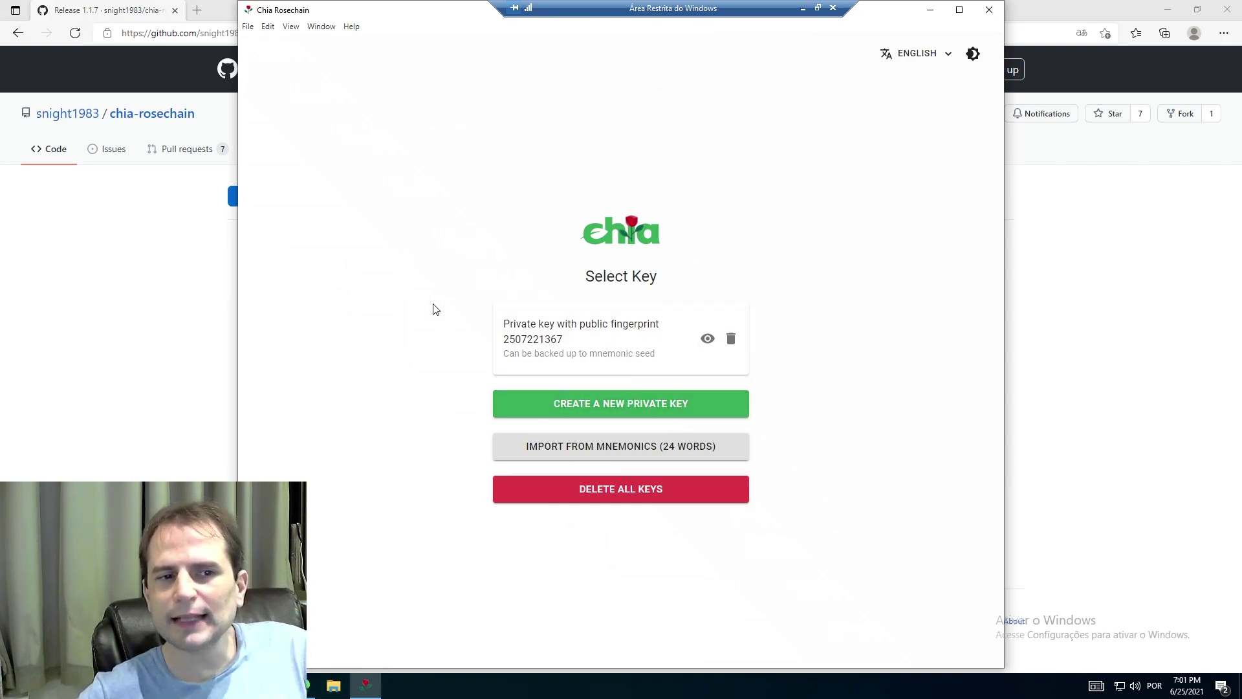
Check the 24-word mnemonic import form in Chia Rosechain's key selection and open the wallet with the existing private key.
left_click(653, 368)
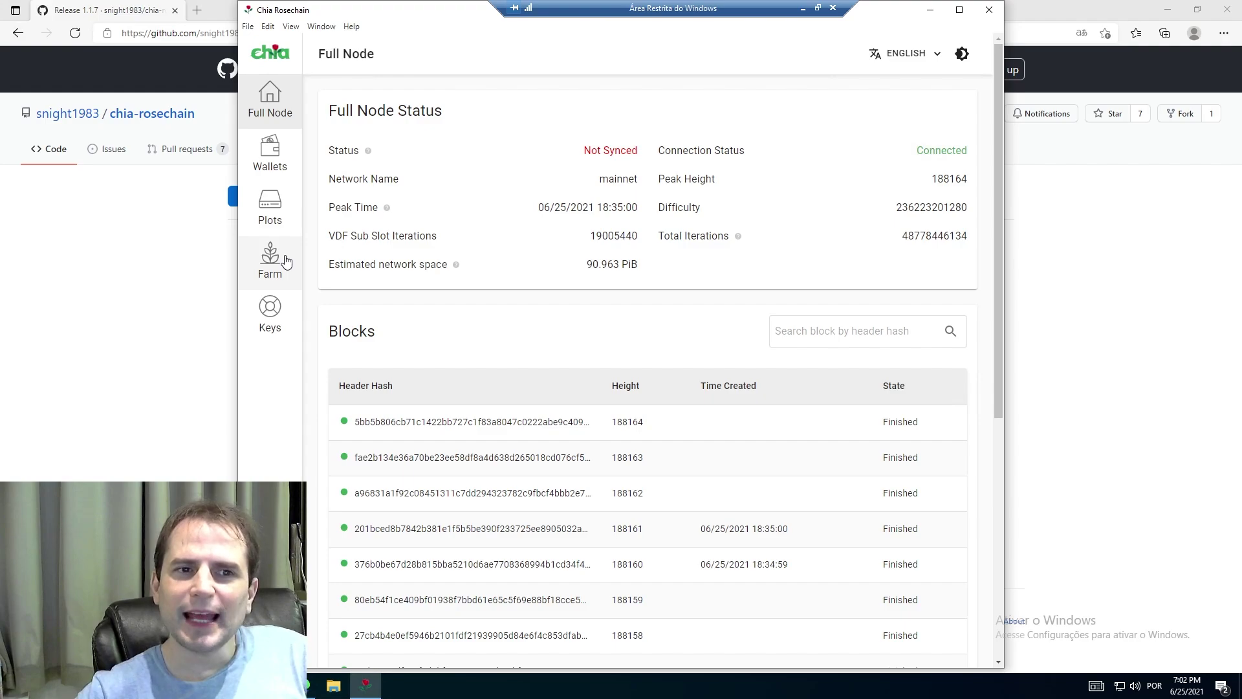
left_click(270, 318)
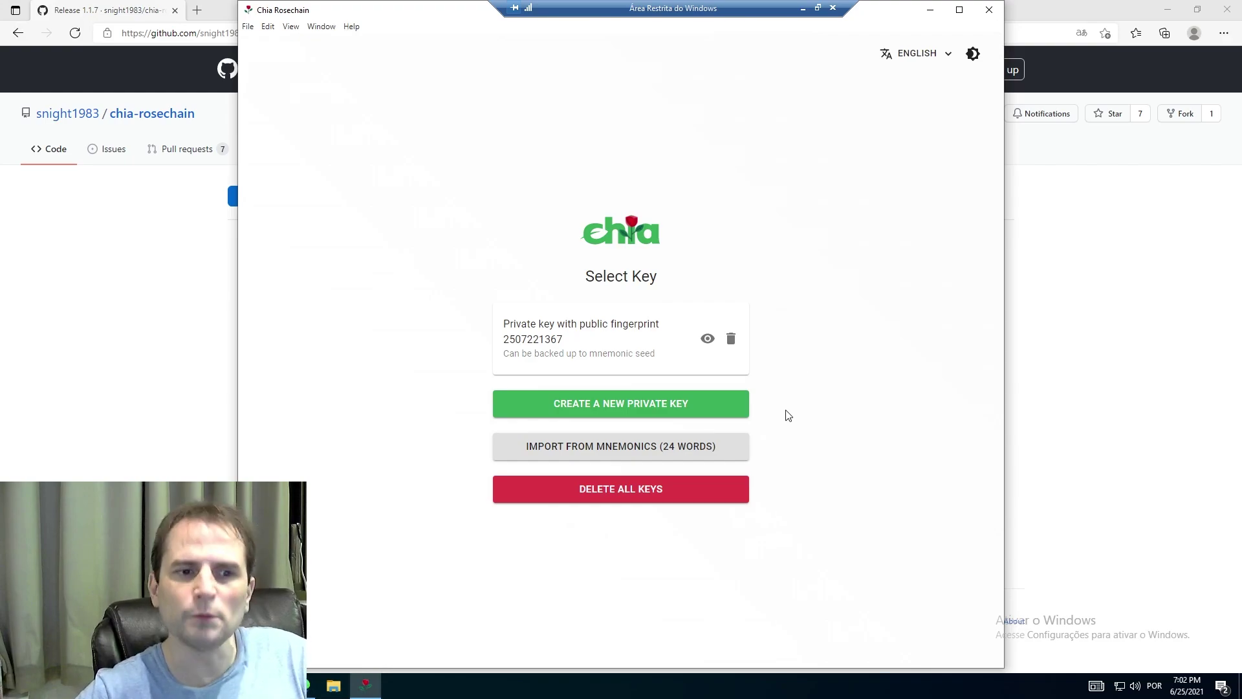
left_click(669, 452)
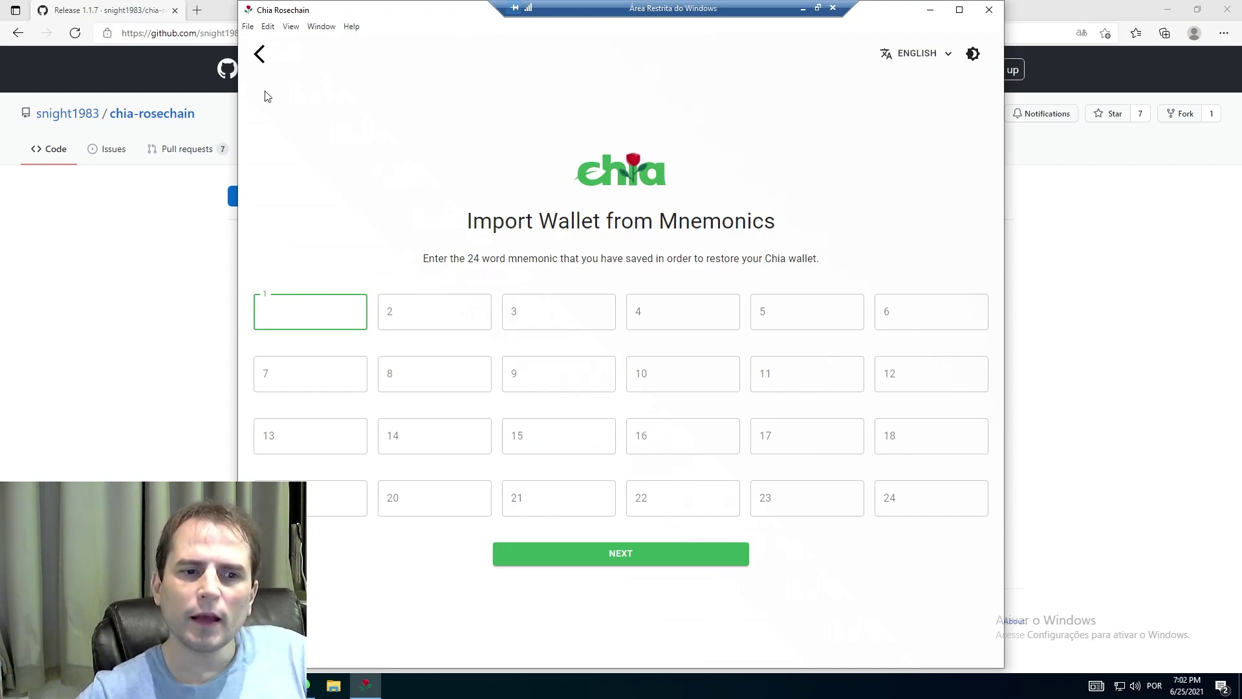
left_click(259, 54)
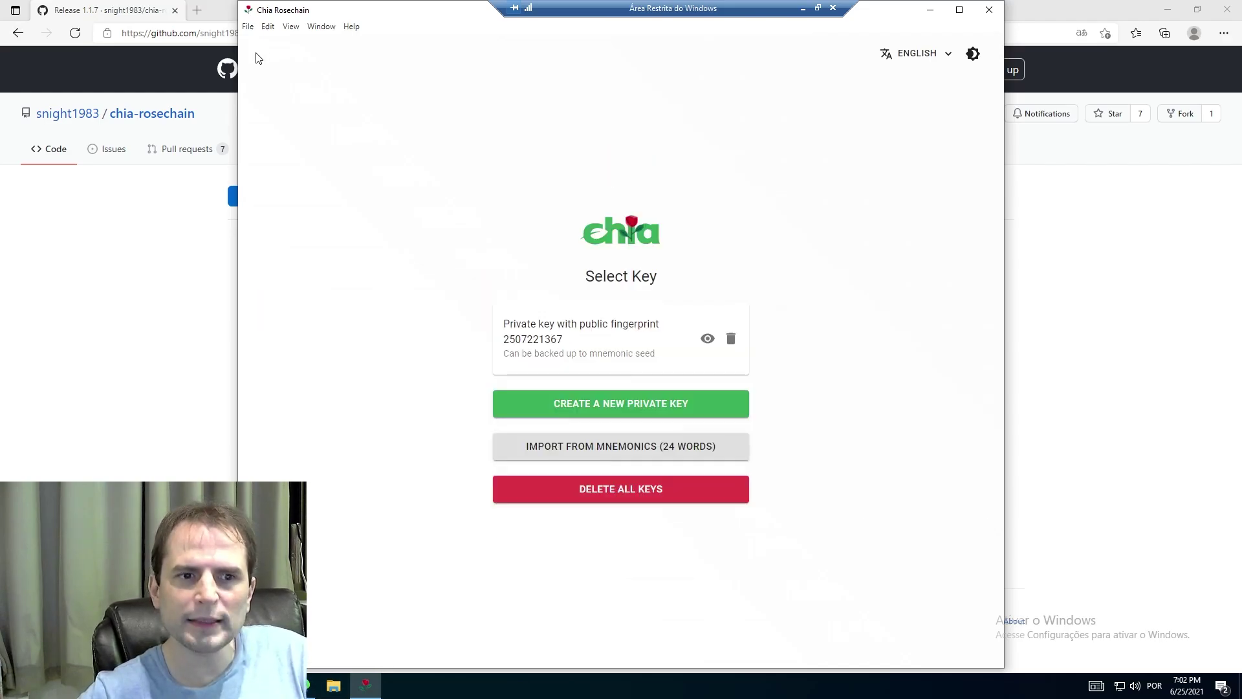
left_click(630, 351)
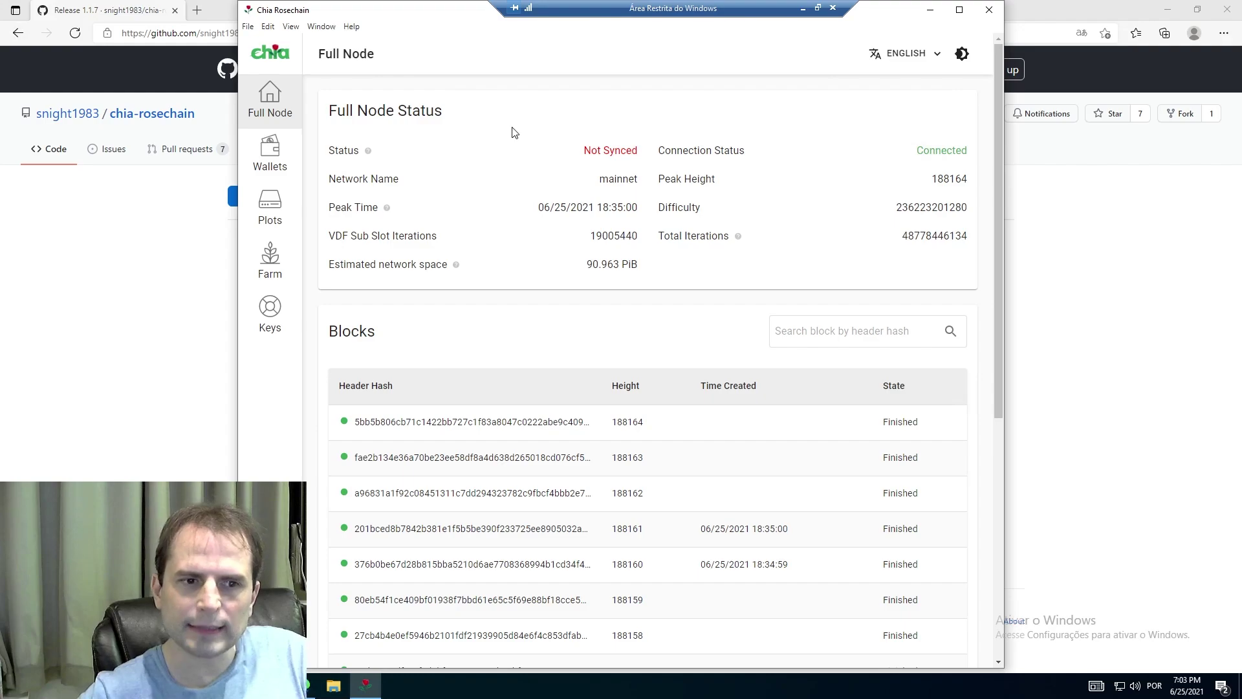
View the dialog for adding an existing plot directory and close it without adding one.
left_click(270, 205)
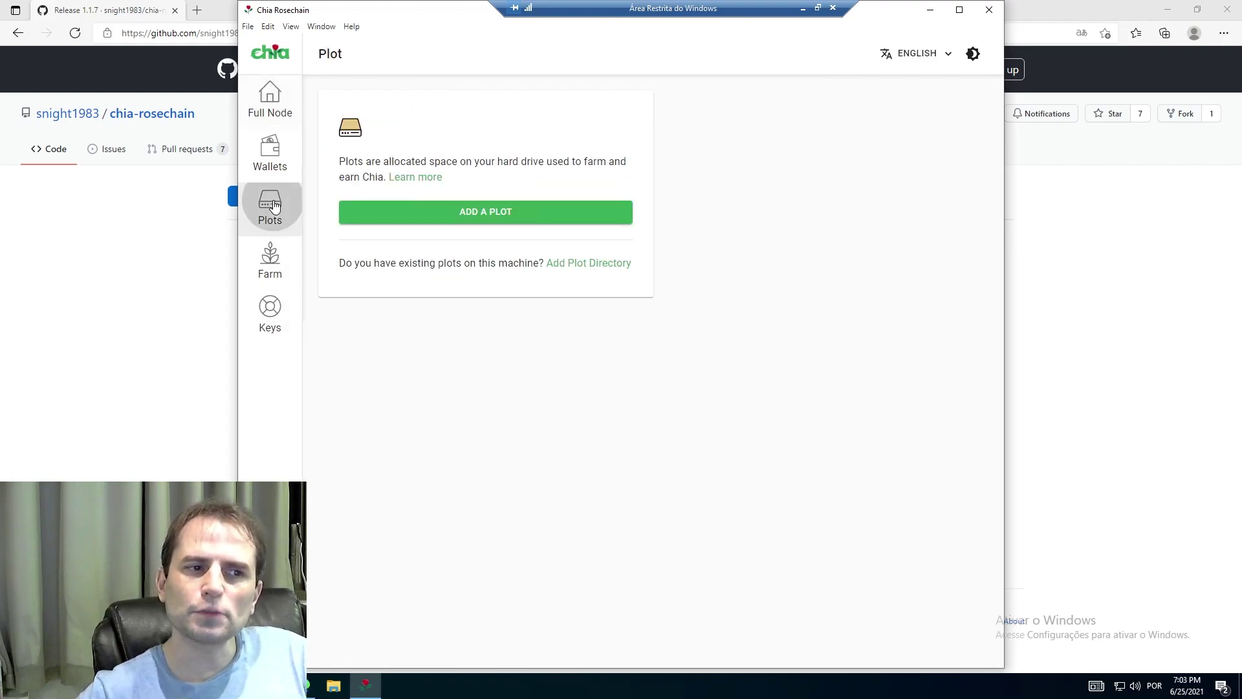
left_click(579, 267)
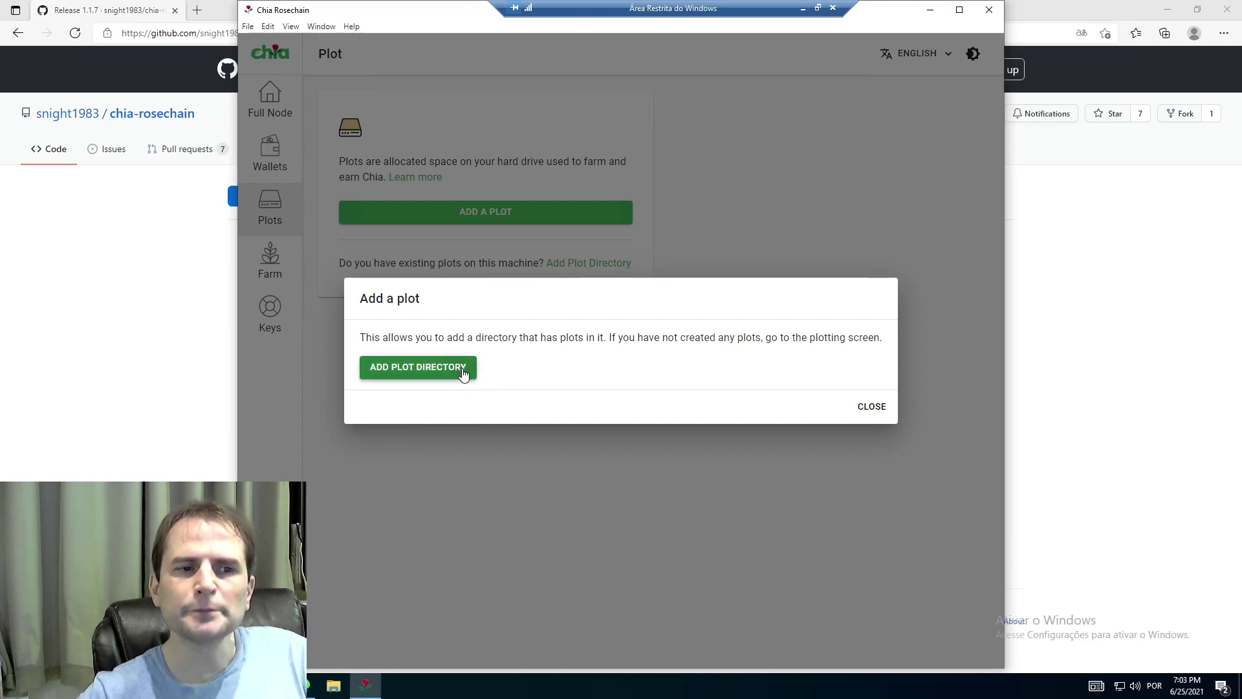
left_click(866, 406)
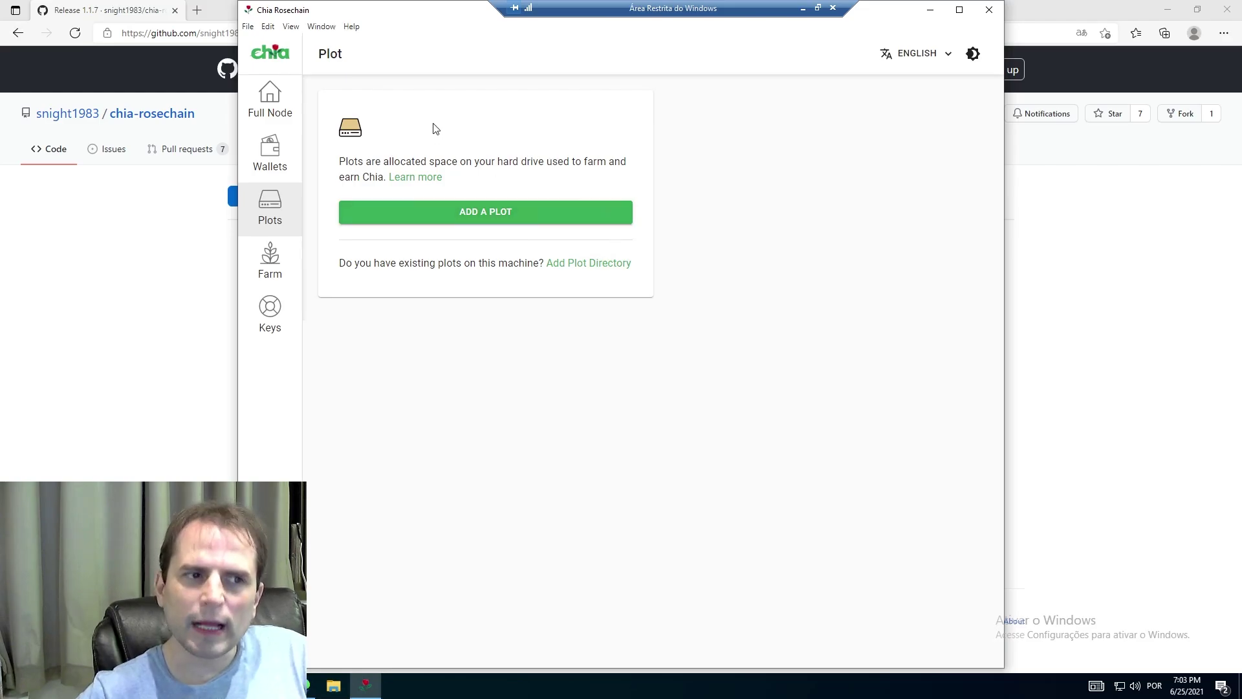
Examine the full node's sync status, its block list and its peer connections.
left_click(264, 103)
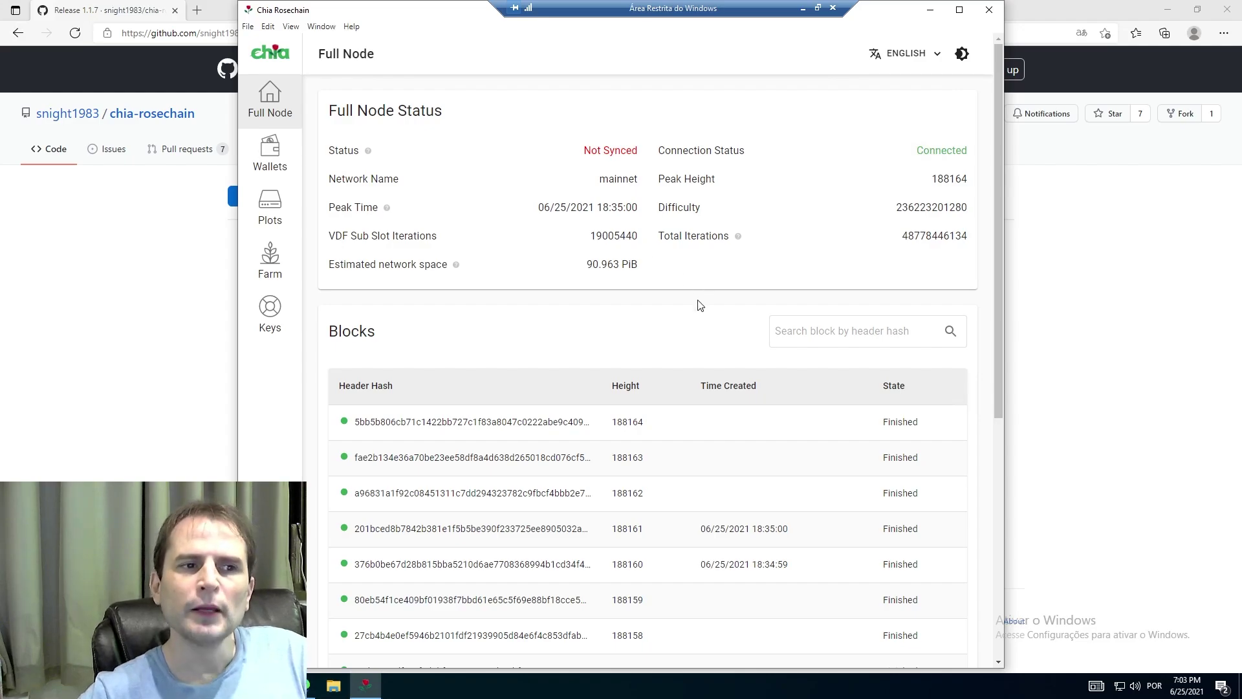
scroll(699, 314, "down", 4)
scroll(694, 320, "up", 4)
scroll(687, 338, "down", 6)
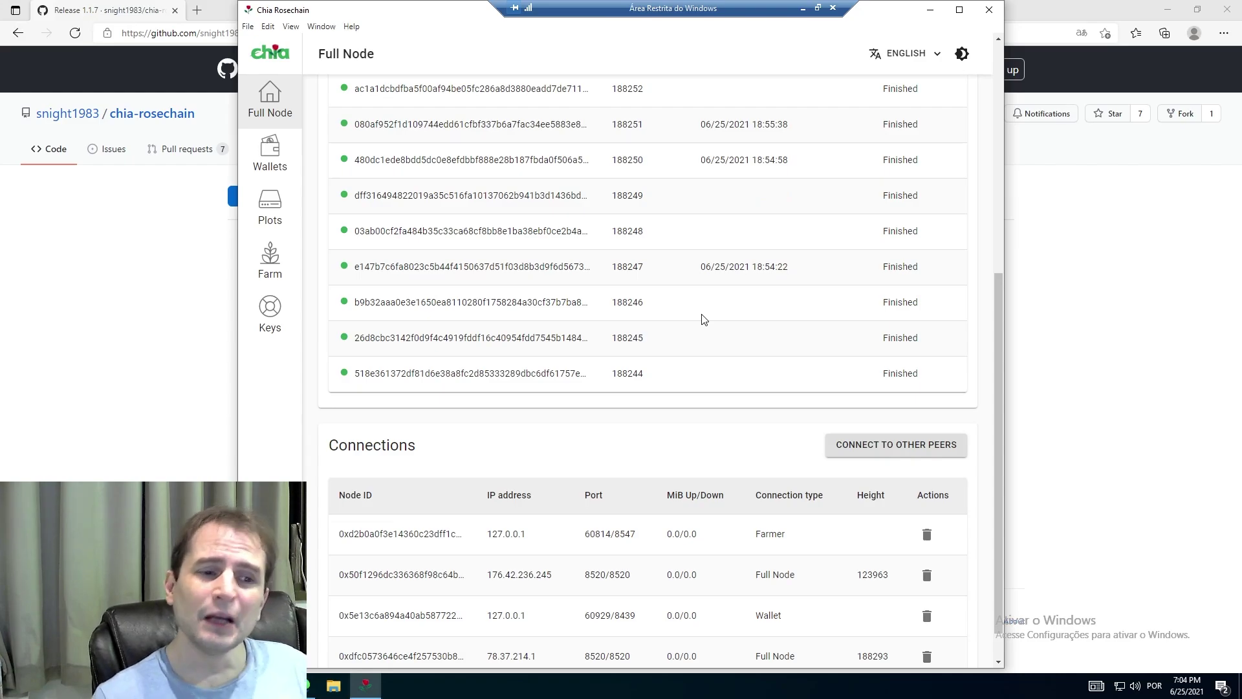
scroll(704, 319, "up", 6)
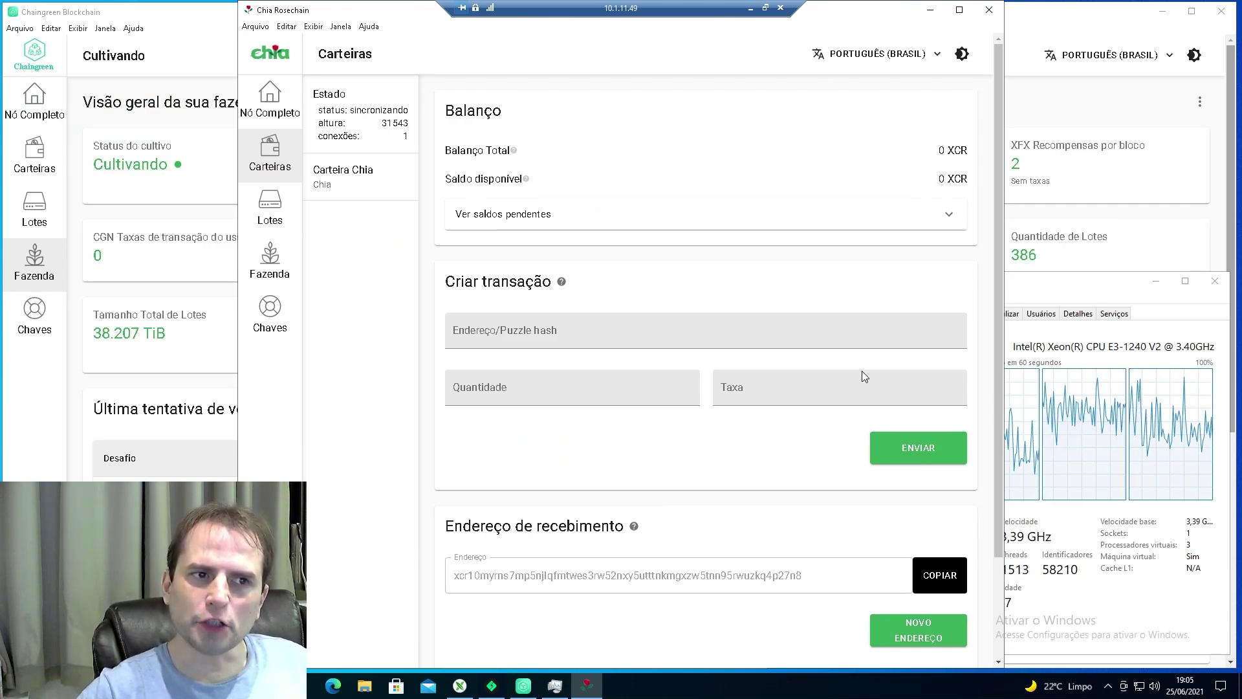
Examine the local plots list and the full node status in Chia Rosechain on the second remote machine.
left_click(271, 208)
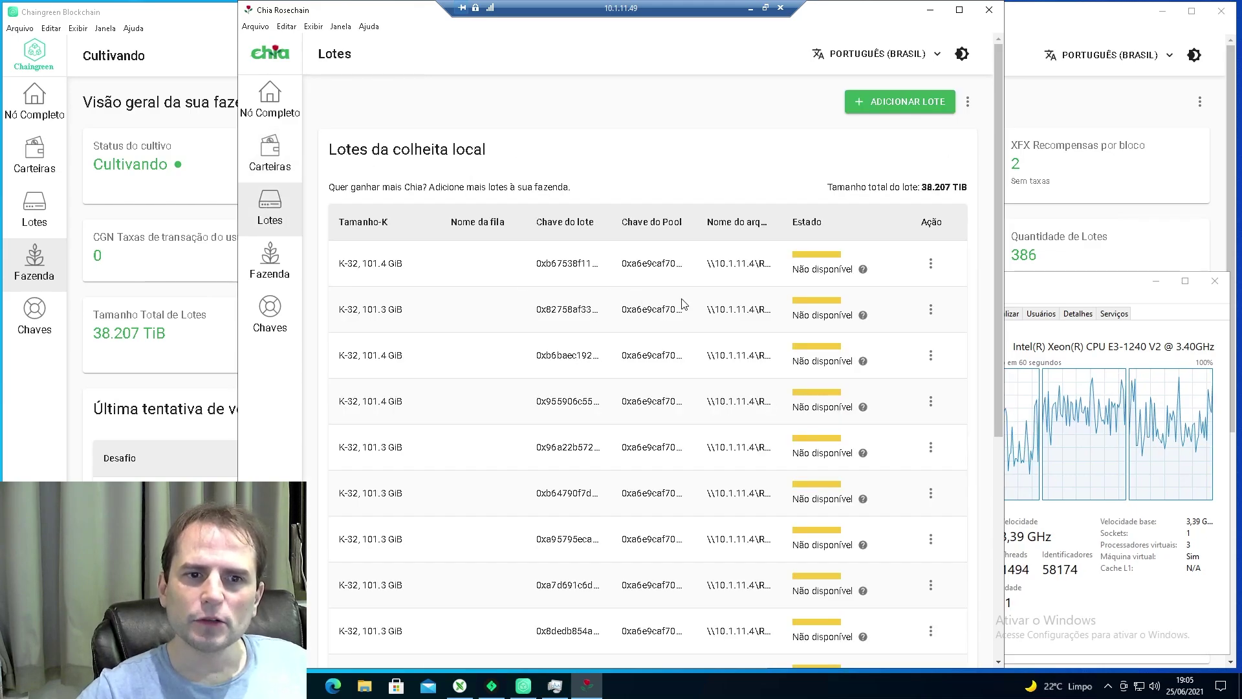
left_click(270, 95)
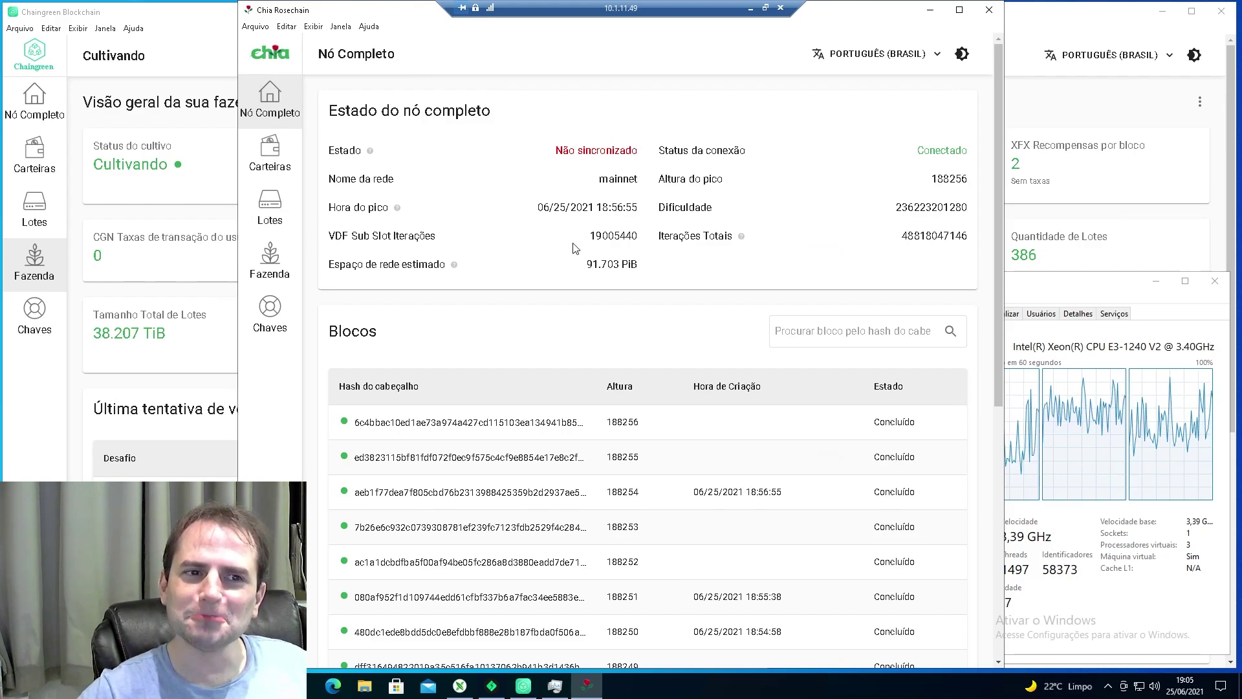
left_click(266, 203)
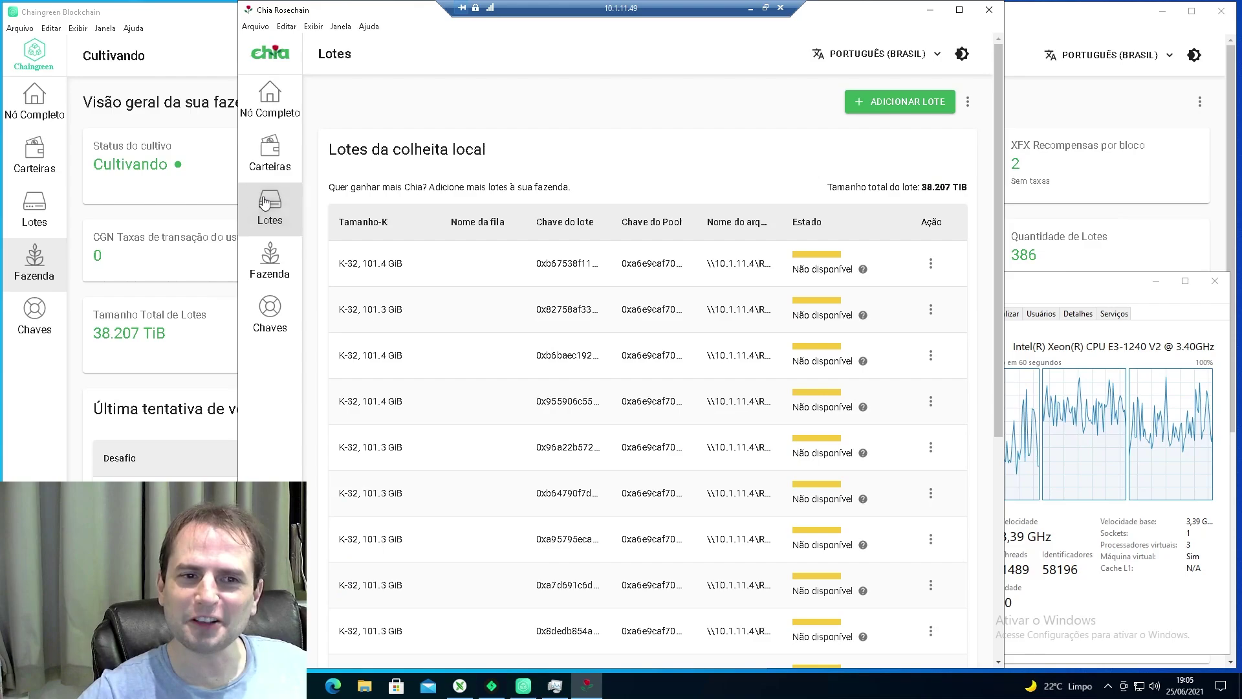
Check the full node's sync status and its latest blocks in Chia Rosechain.
left_click(274, 115)
scroll(445, 376, "down", 5)
scroll(466, 392, "up", 4)
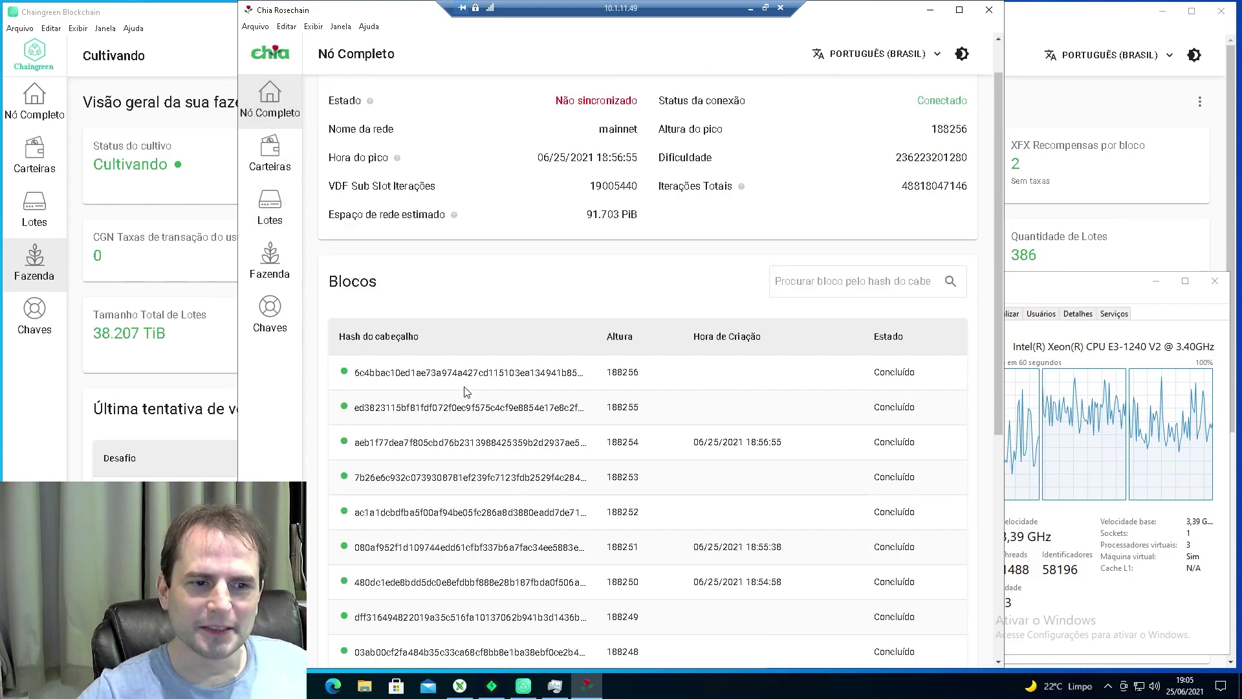
scroll(466, 392, "up", 1)
Review the local plots list and the invalid plots that failed to open, and view the farm overview with its latest verification attempts.
left_click(270, 208)
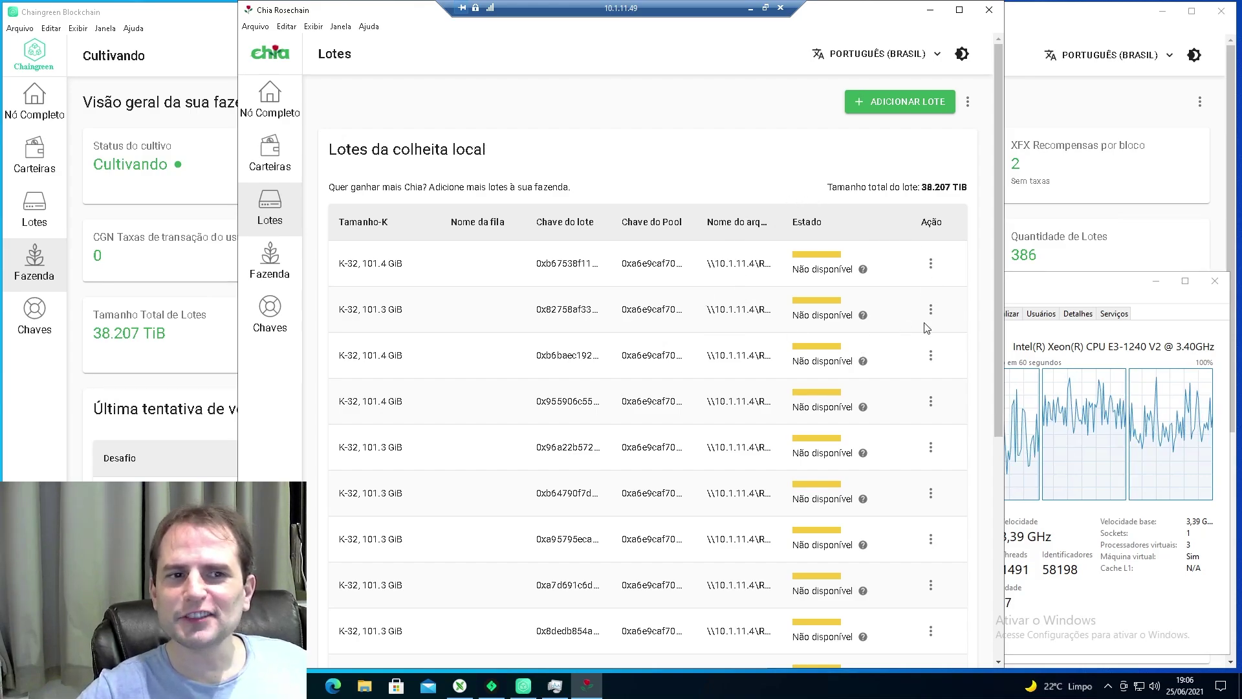
scroll(927, 328, "down", 6)
scroll(926, 328, "up", 6)
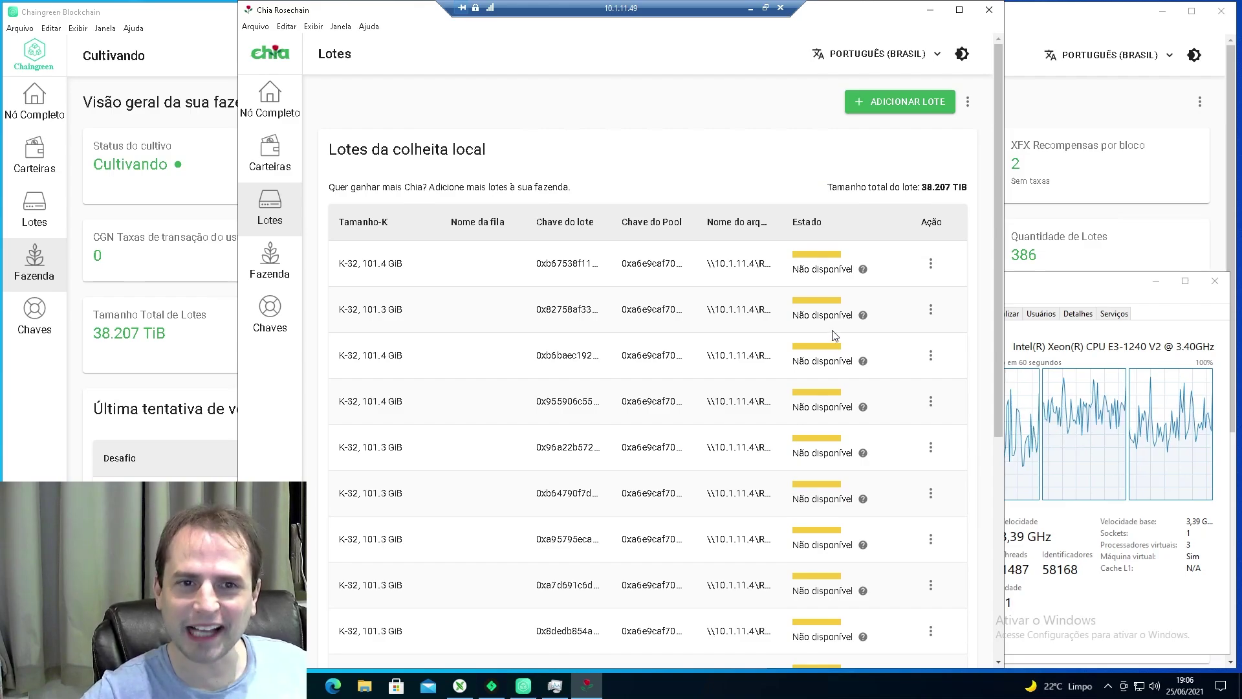
scroll(838, 348, "down", 5)
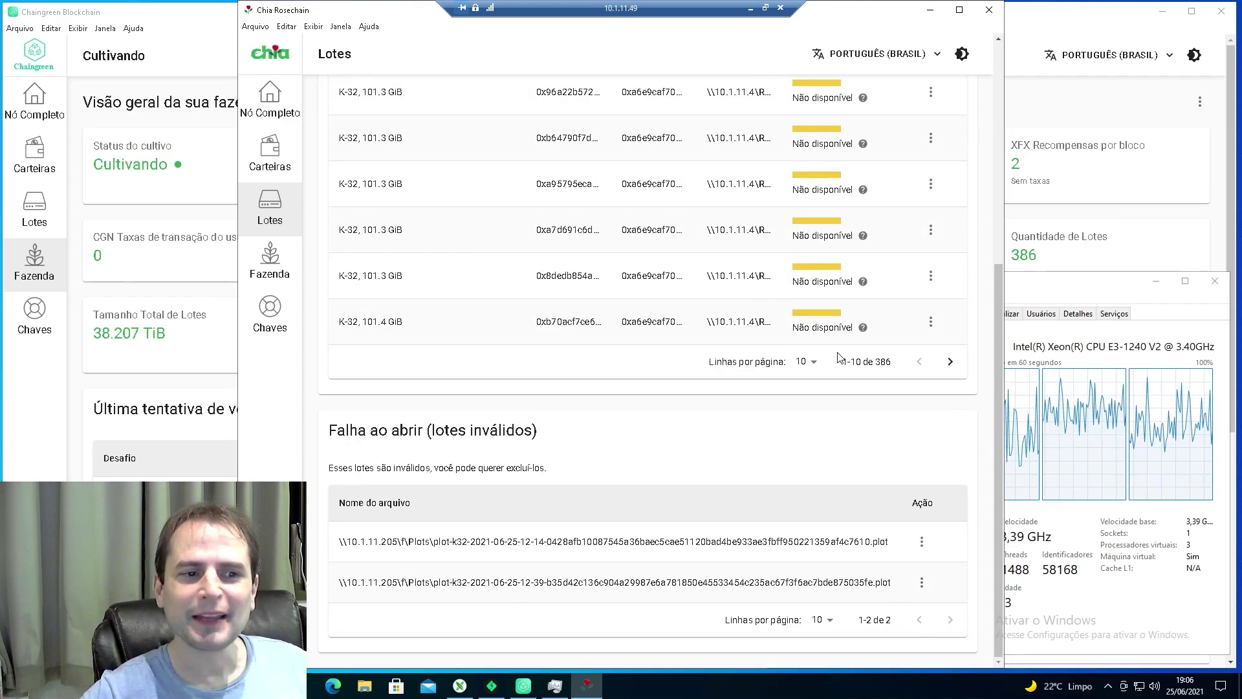
scroll(842, 358, "up", 3)
scroll(842, 358, "up", 3)
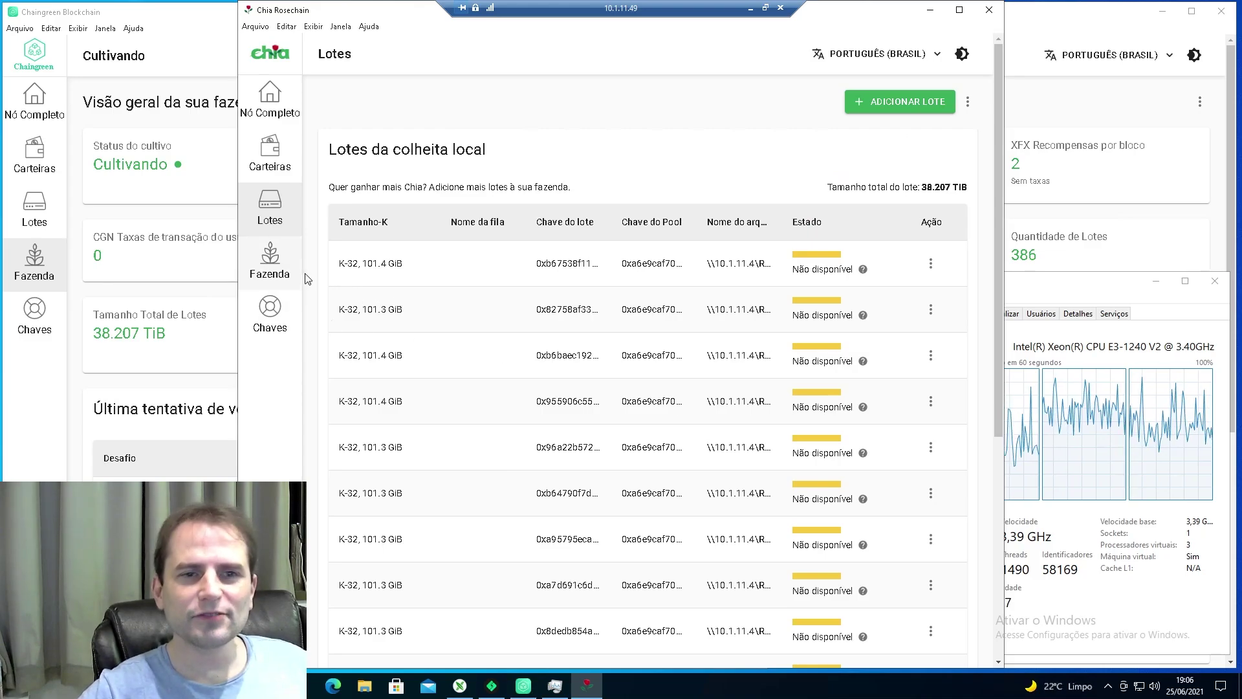
left_click(270, 259)
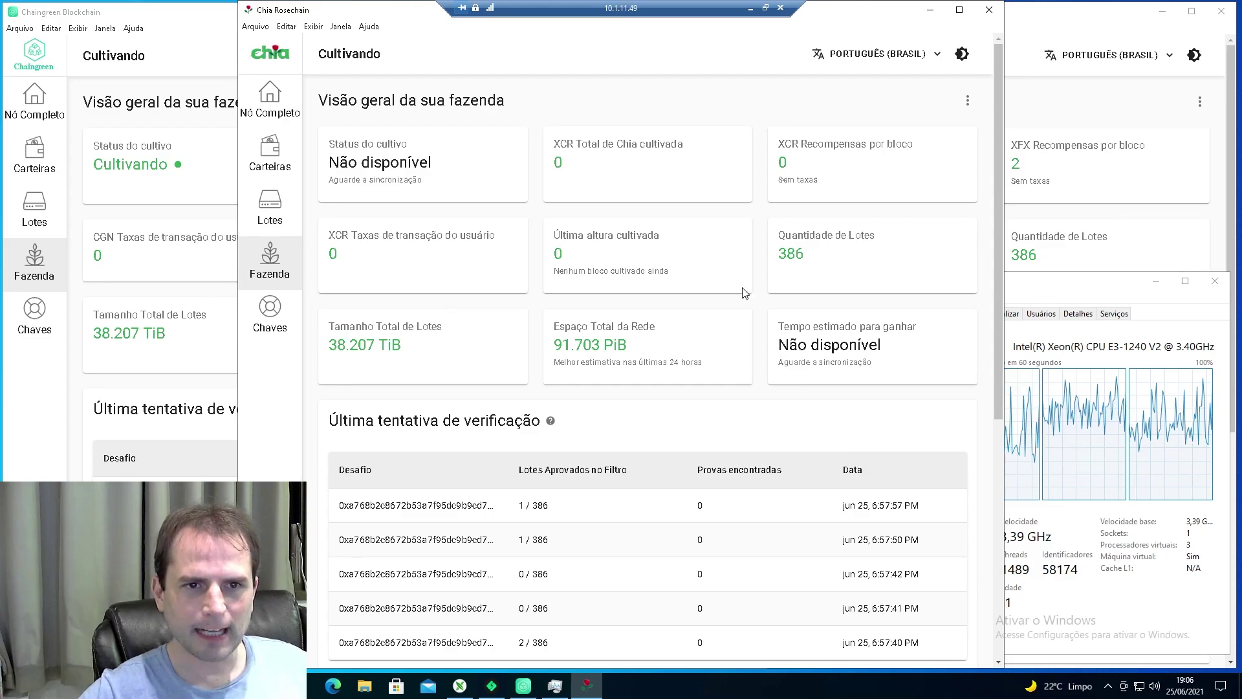
Return to the full node page and compare its sync status and peak height with the heights of the connected peers.
left_click(270, 98)
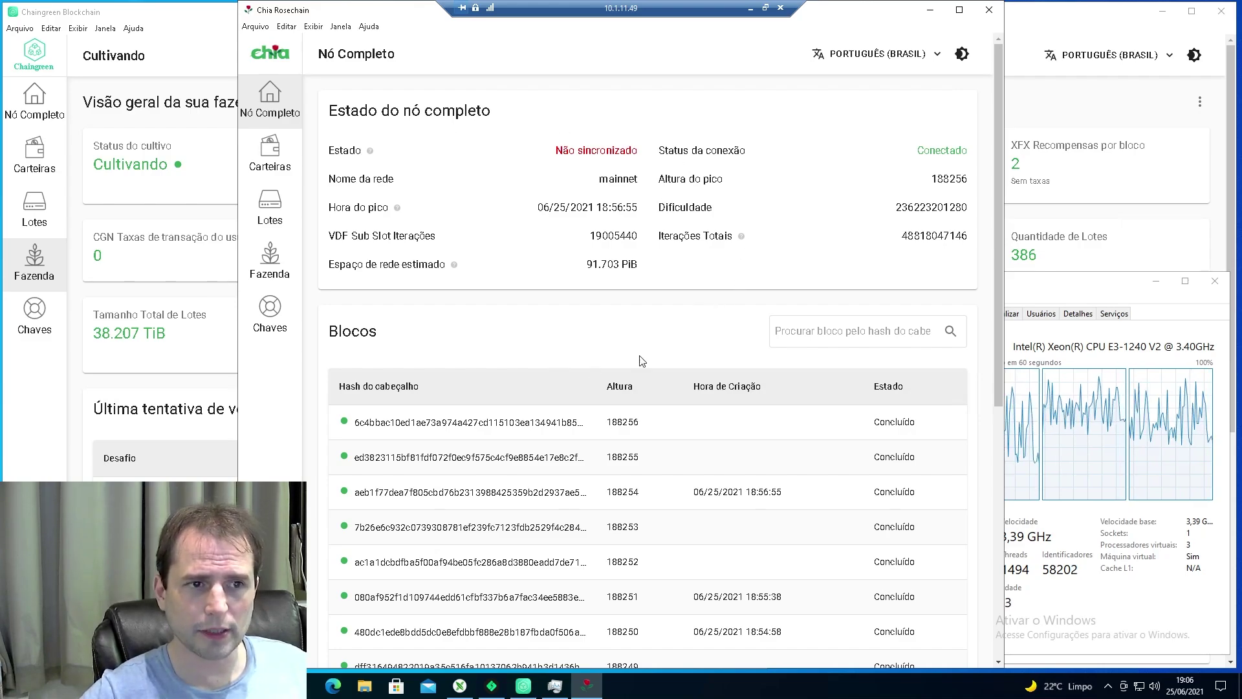
scroll(638, 386, "down", 6)
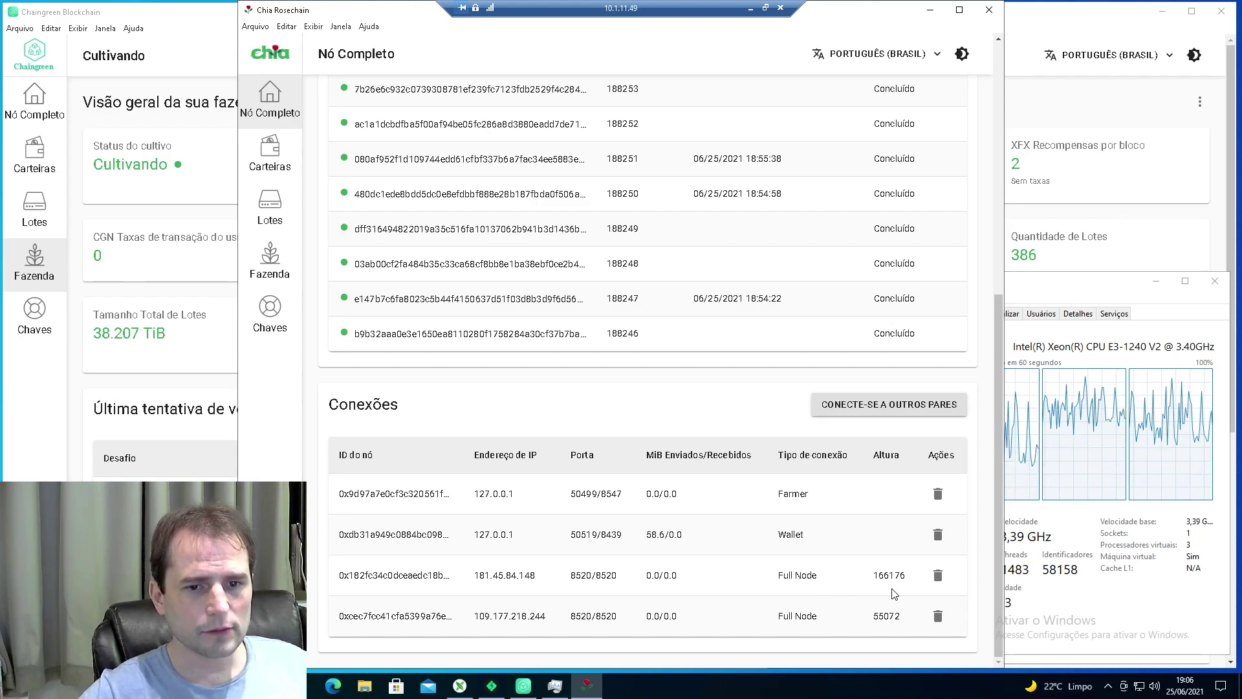
scroll(895, 593, "up", 2)
scroll(895, 593, "up", 5)
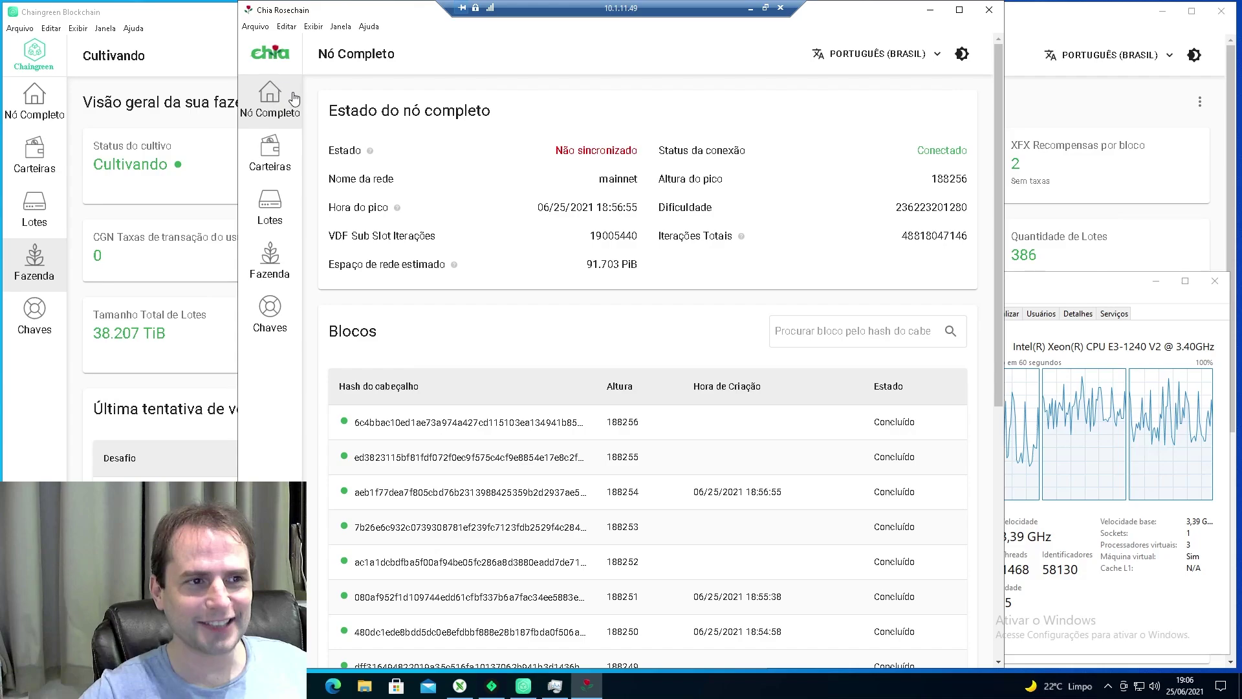
scroll(647, 356, "down", 7)
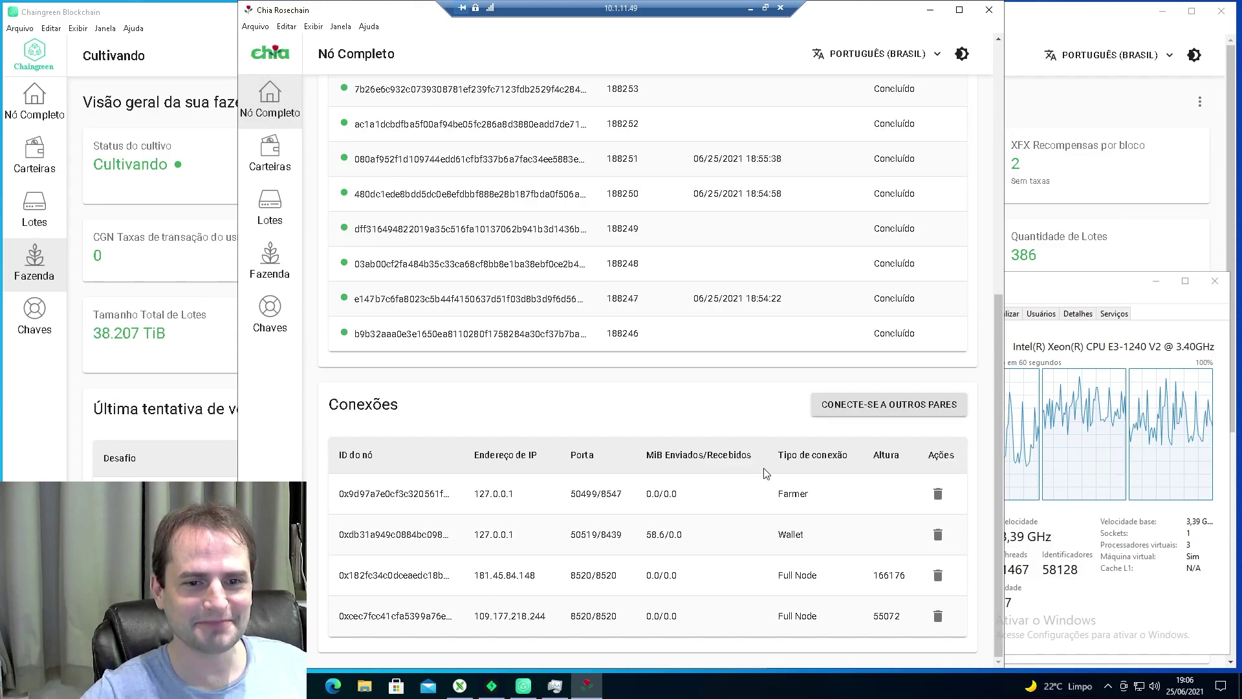
scroll(744, 505, "up", 7)
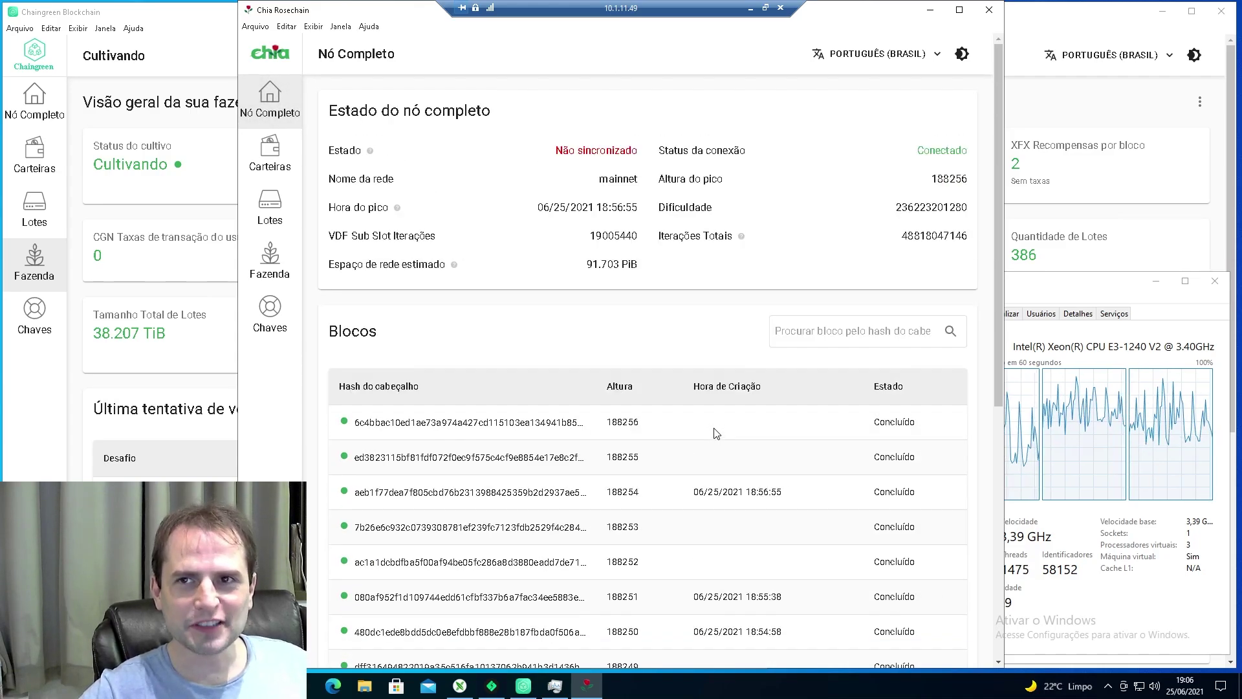